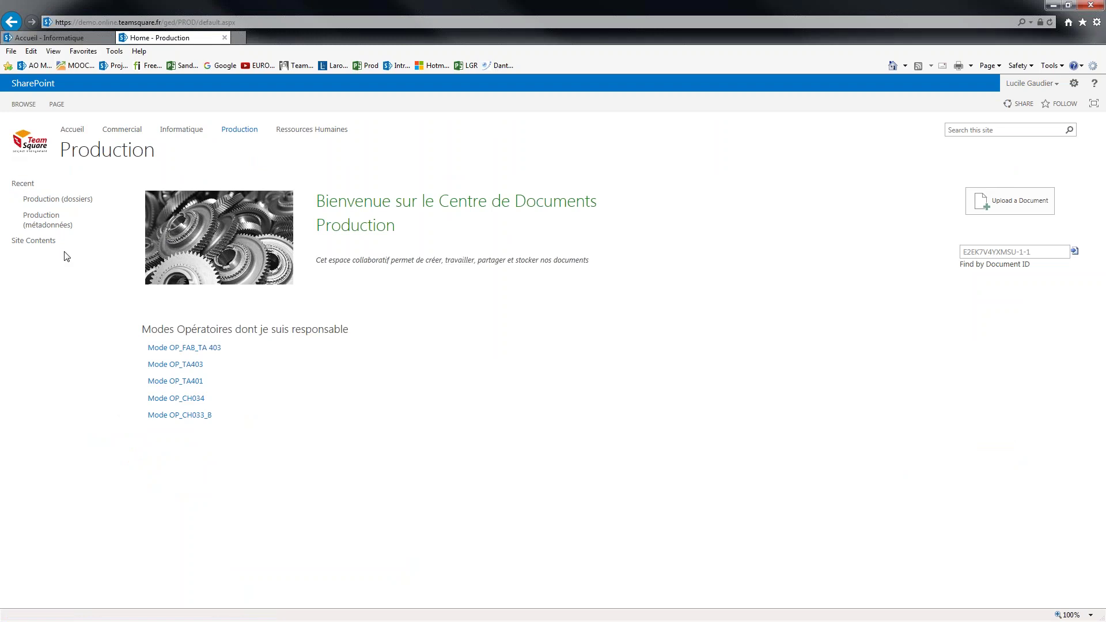
# Step: Open the Atelier AA1 folder inside Anomalies in the Production (dossiers) library
pyautogui.click(72, 202)
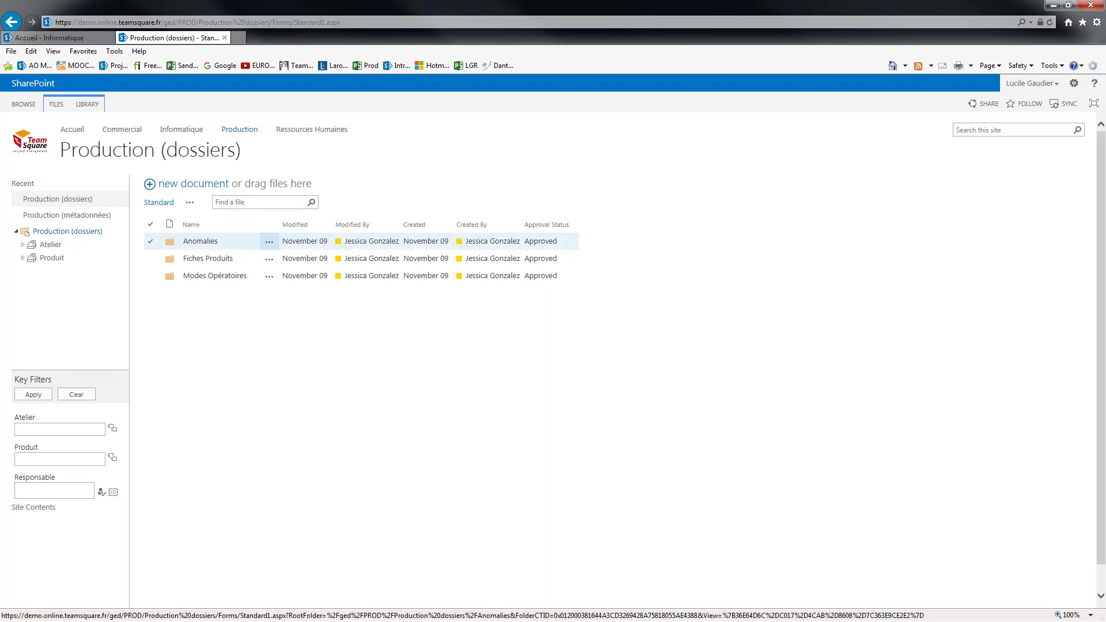
pyautogui.click(202, 241)
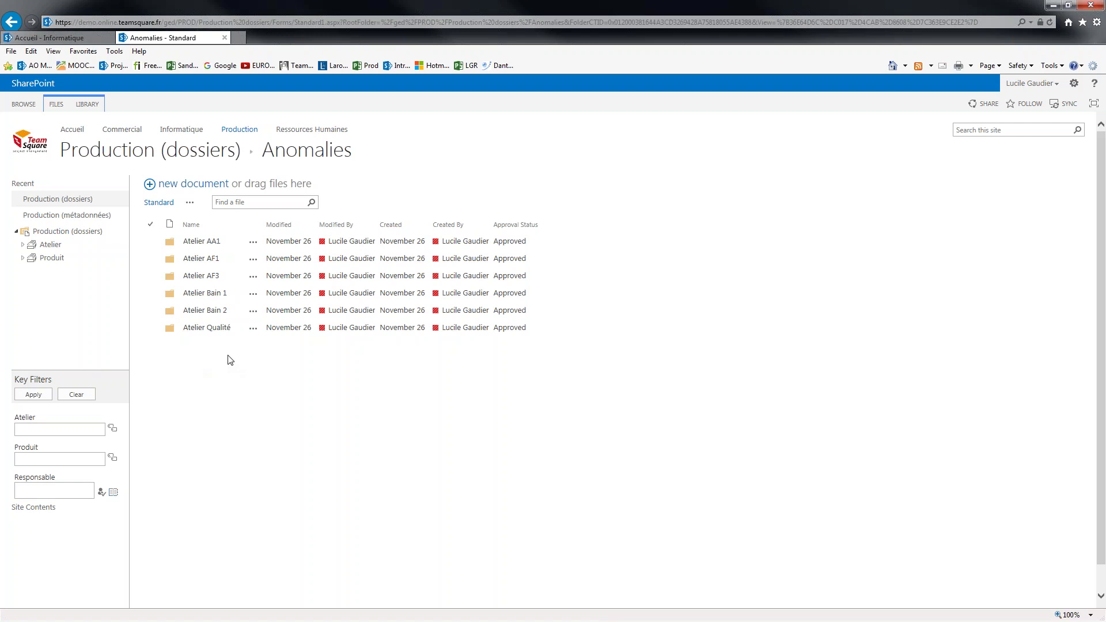
pyautogui.click(202, 241)
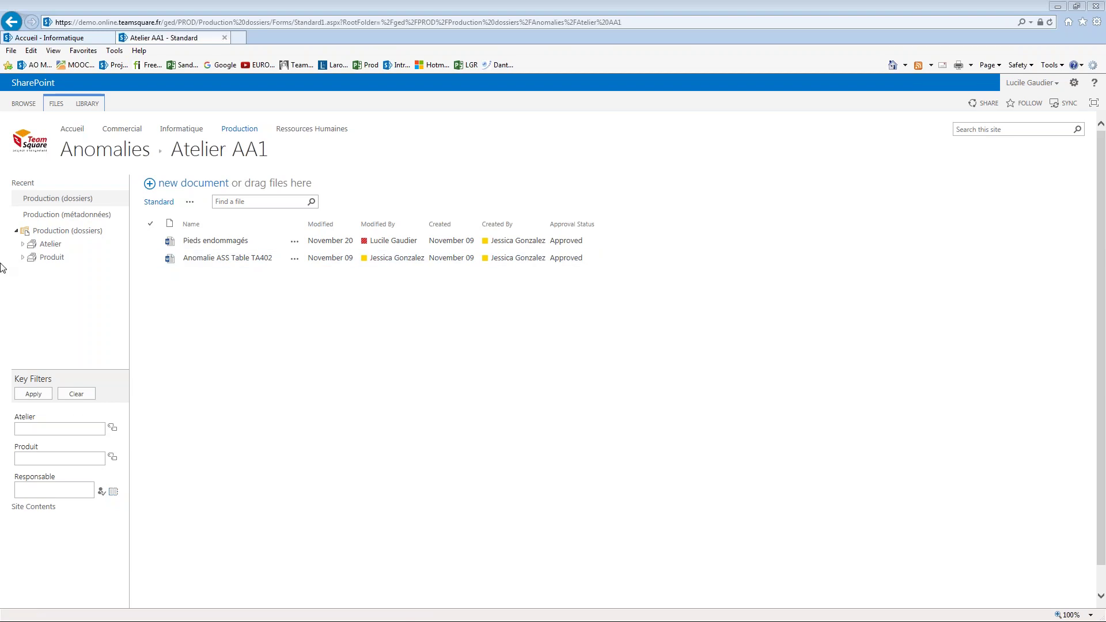
# Step: Open the Production (métadonnées) library and look over its documents and their metadata columns
pyautogui.click(50, 215)
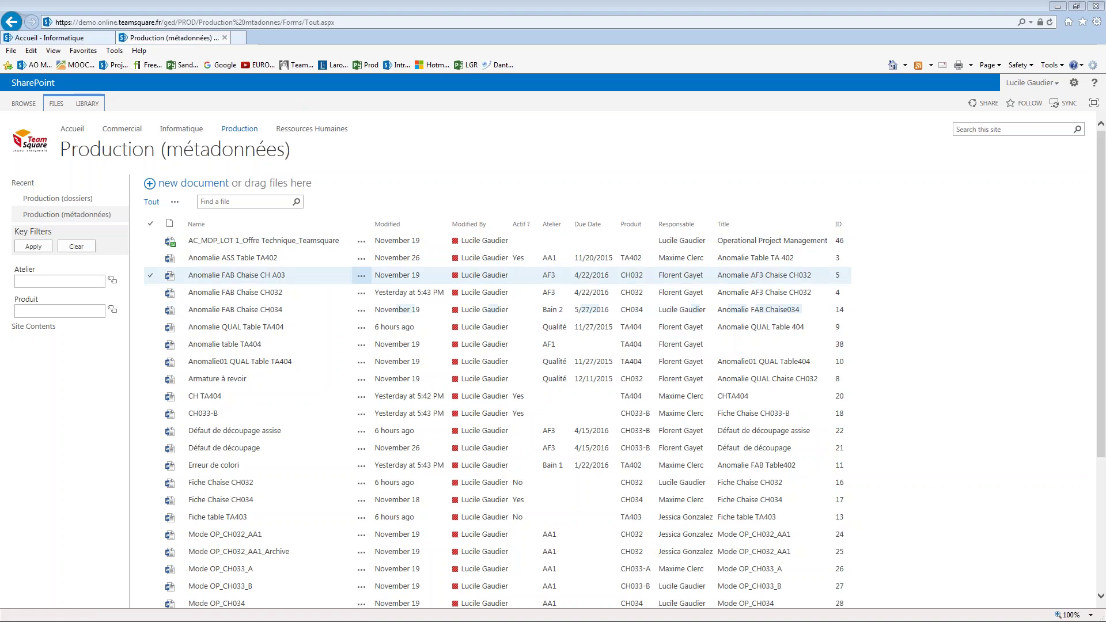
pyautogui.click(537, 295)
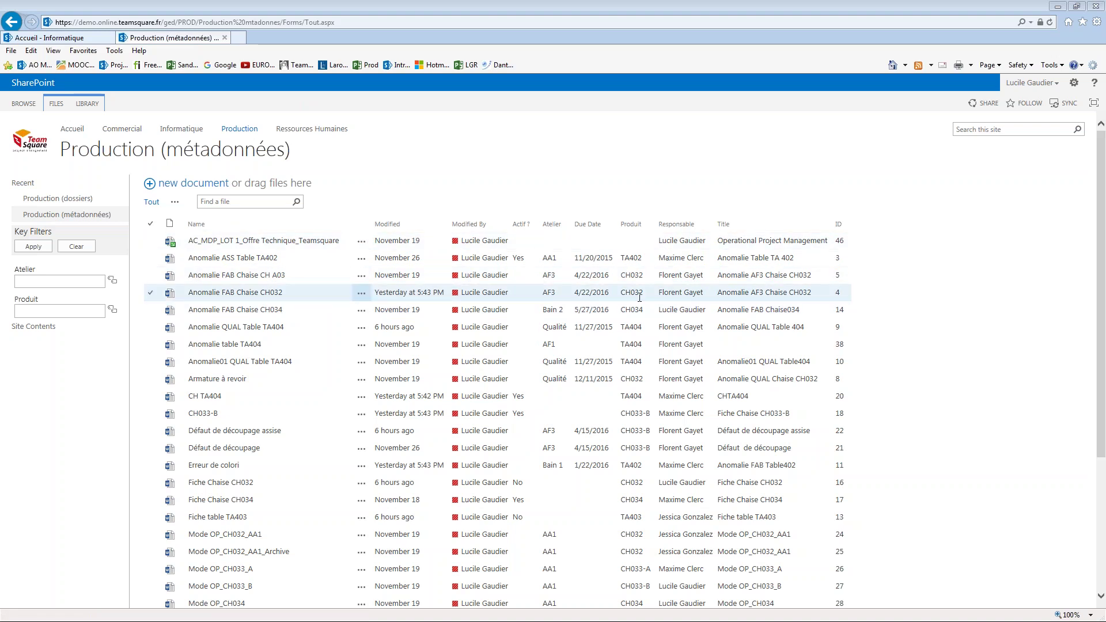
pyautogui.click(663, 253)
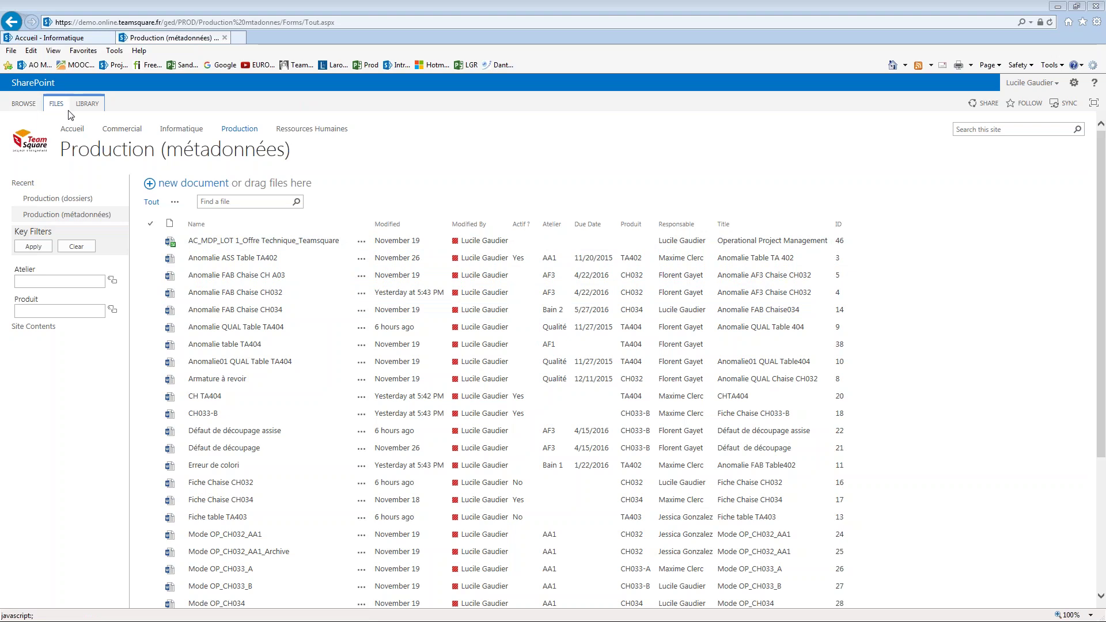
pyautogui.click(350, 365)
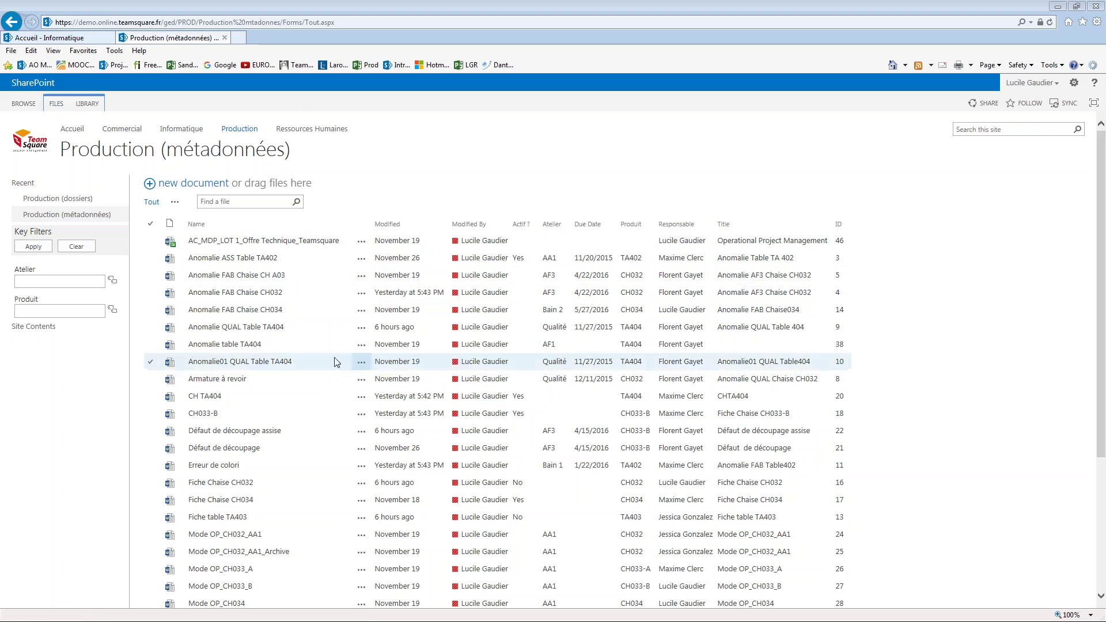
# Step: Upload Anomalie démo.docx from the Desktop to the Production (métadonnées) library
pyautogui.click(56, 104)
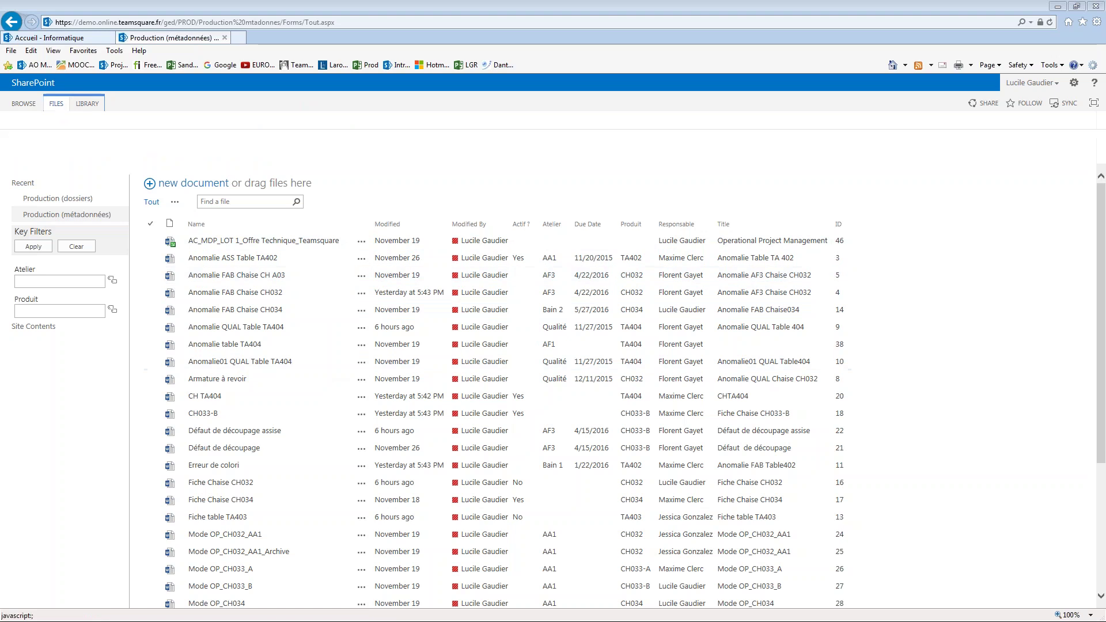
pyautogui.click(57, 141)
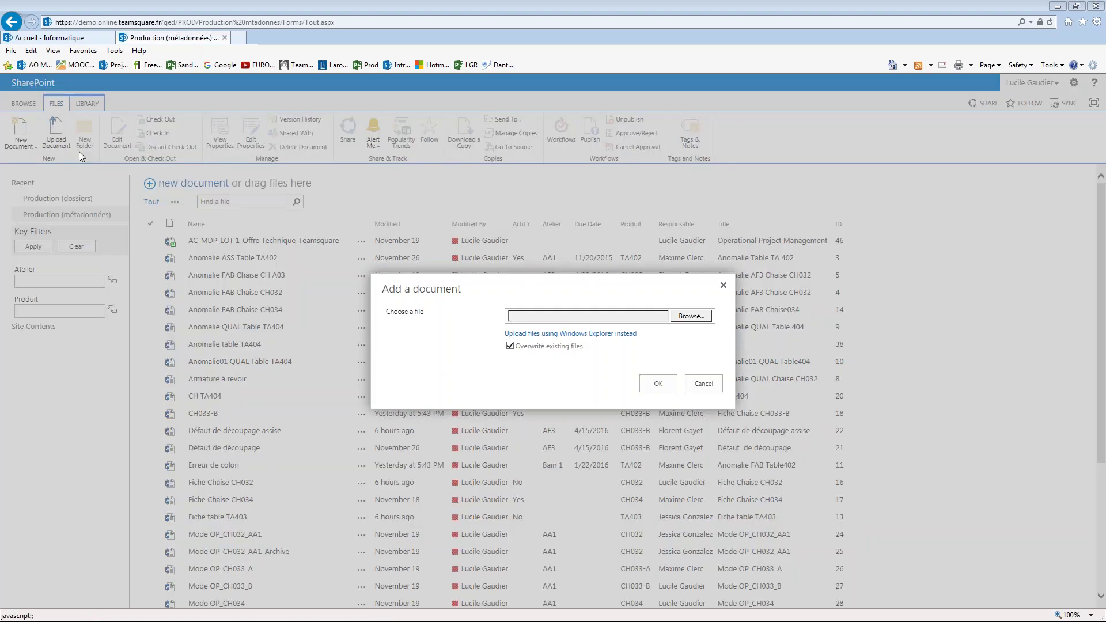
pyautogui.click(699, 320)
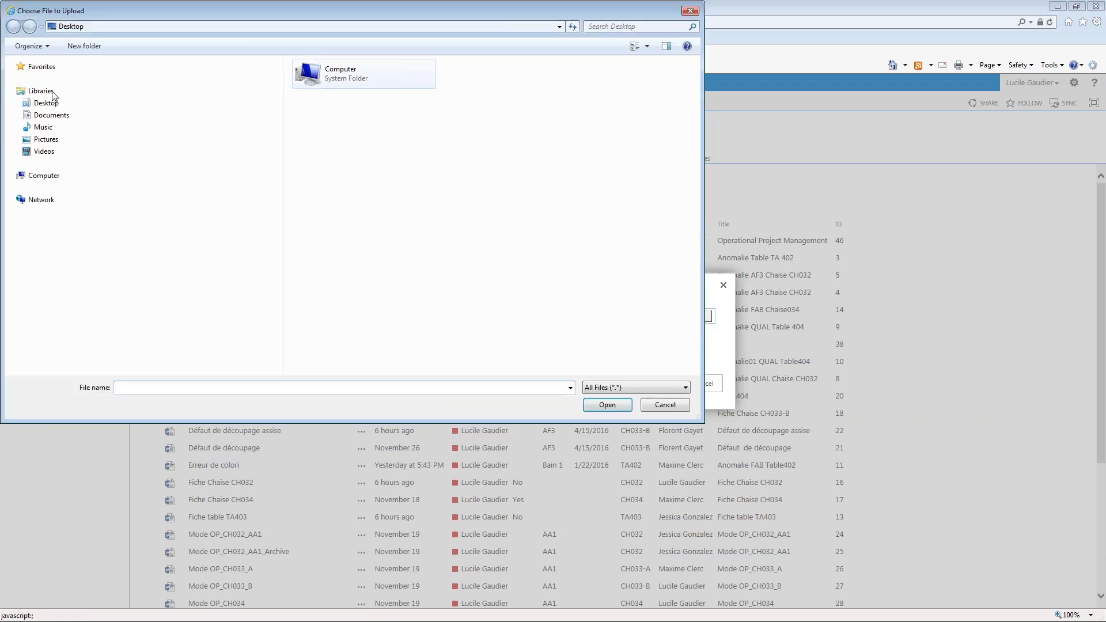
pyautogui.click(52, 103)
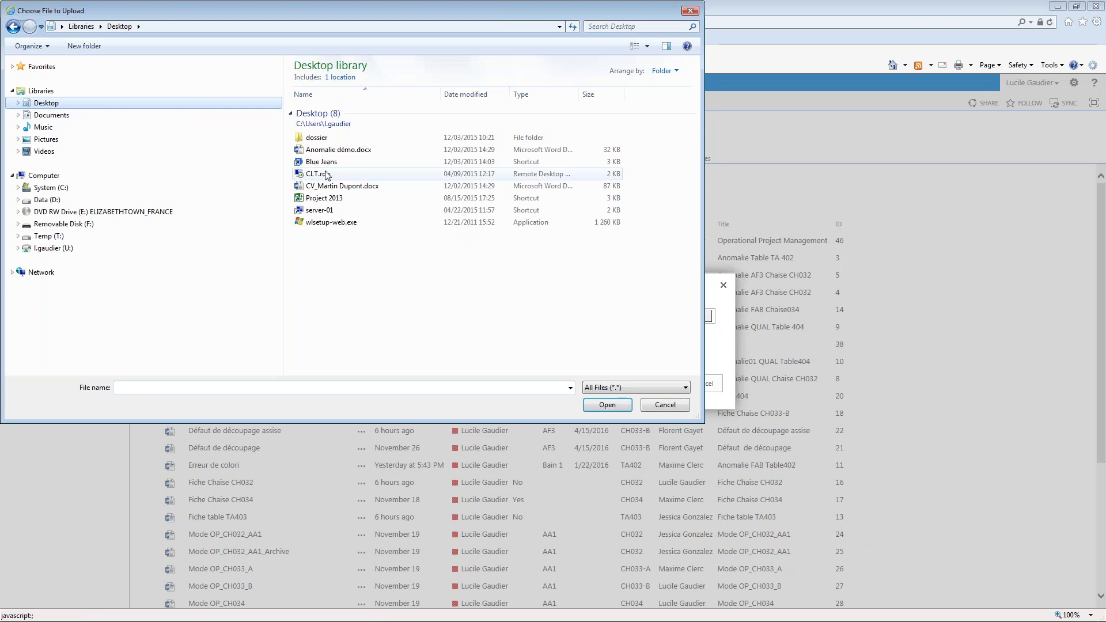
pyautogui.doubleClick(328, 150)
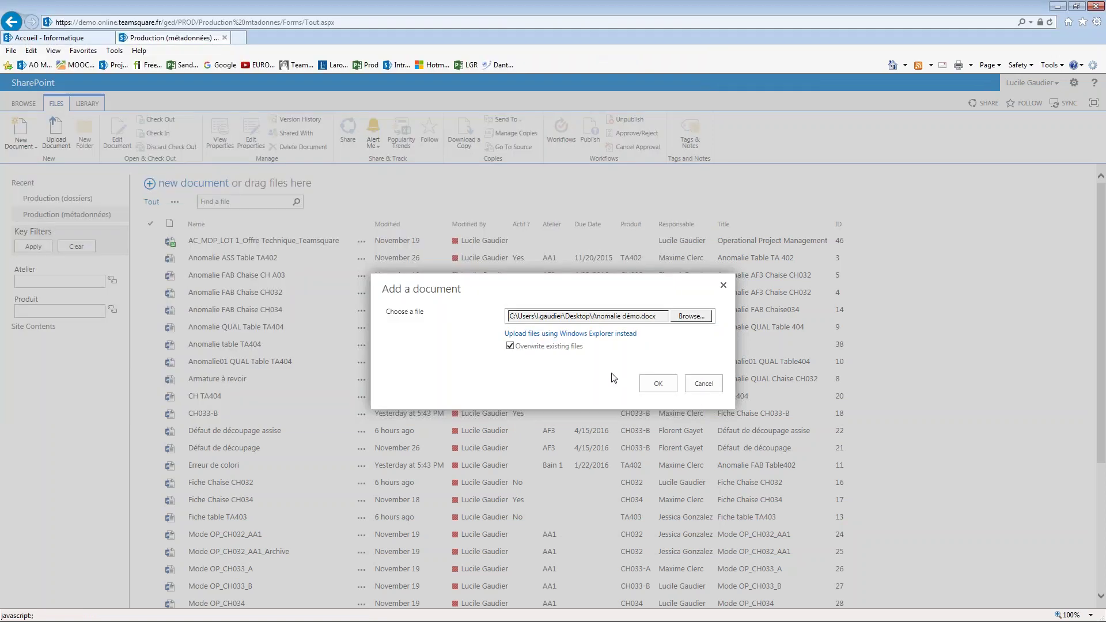
pyautogui.click(669, 388)
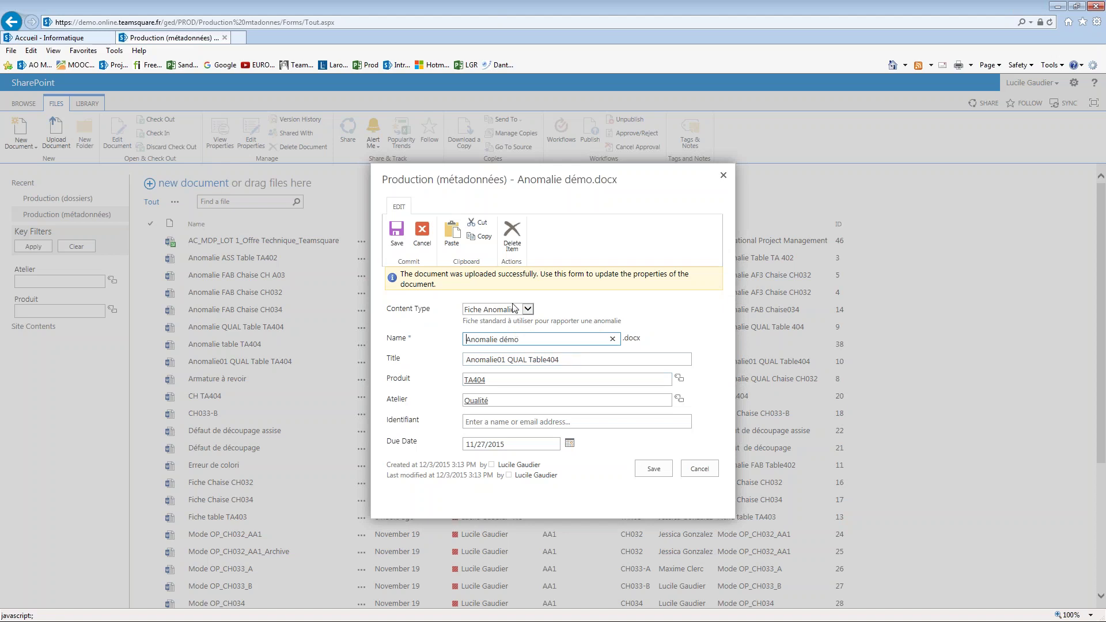
# Step: Select Fiche Anomalie as the content type of the uploaded document
pyautogui.click(528, 310)
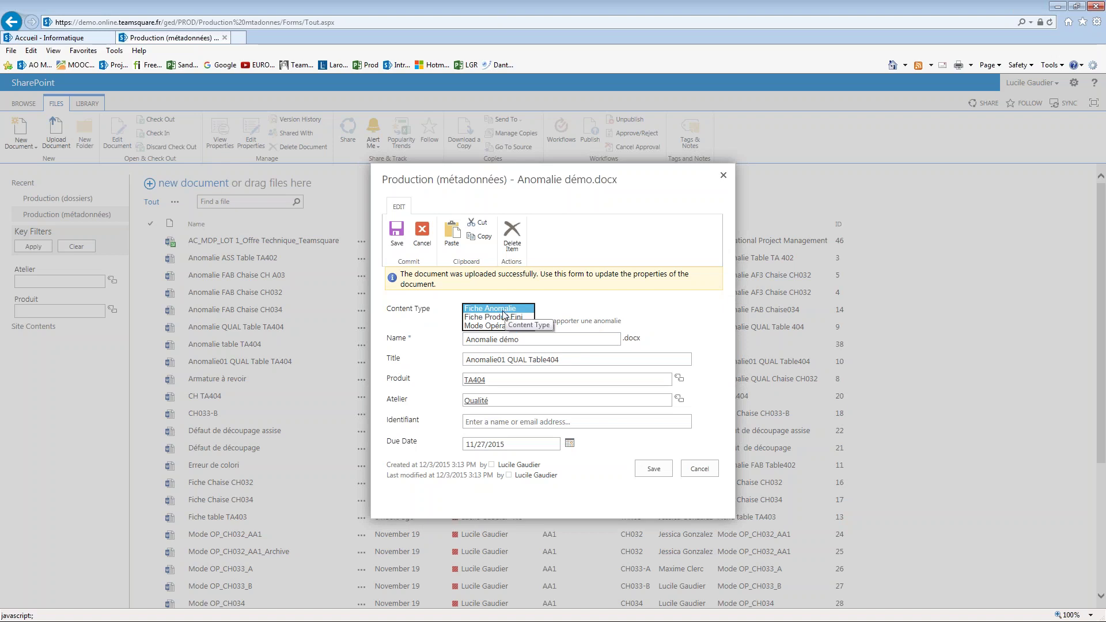
pyautogui.click(506, 310)
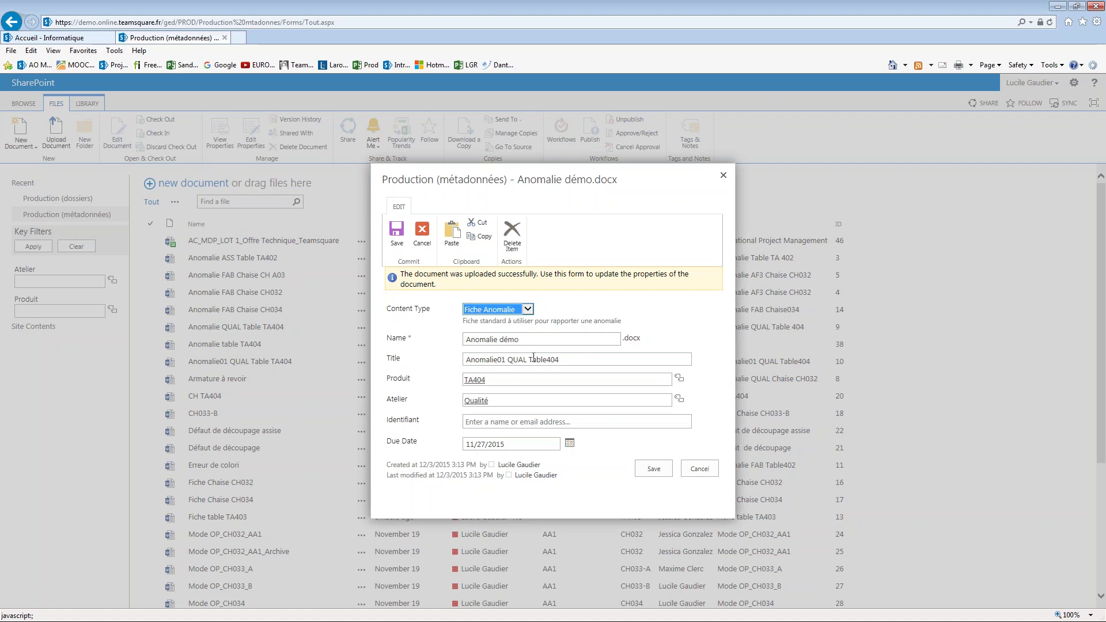
pyautogui.click(596, 360)
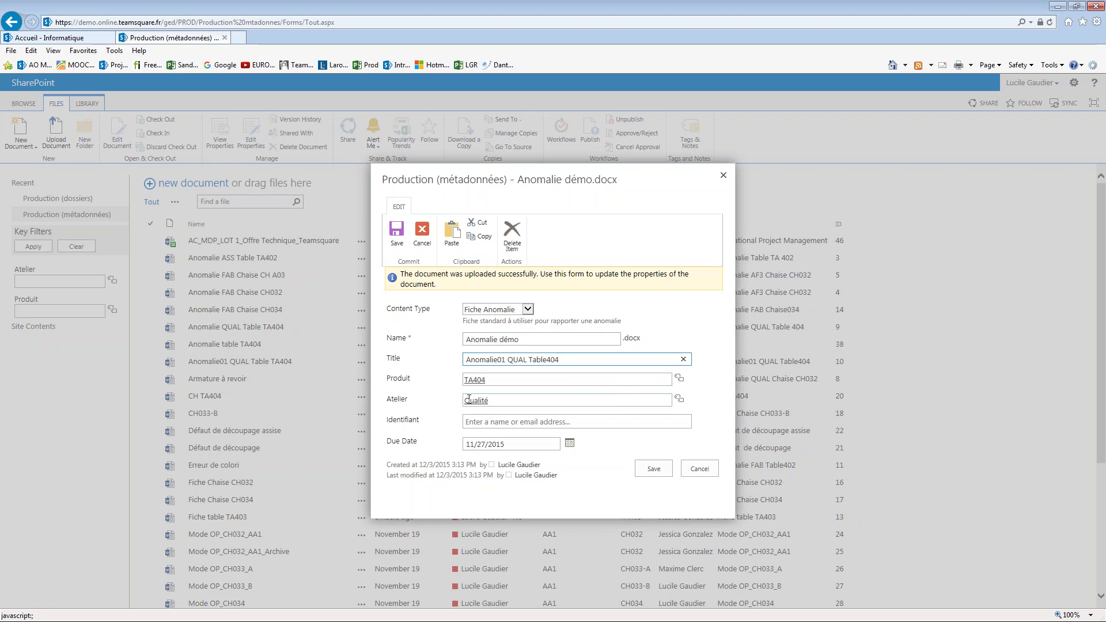
# Step: Set the document's Produit to CH034 from the product term set
pyautogui.click(679, 378)
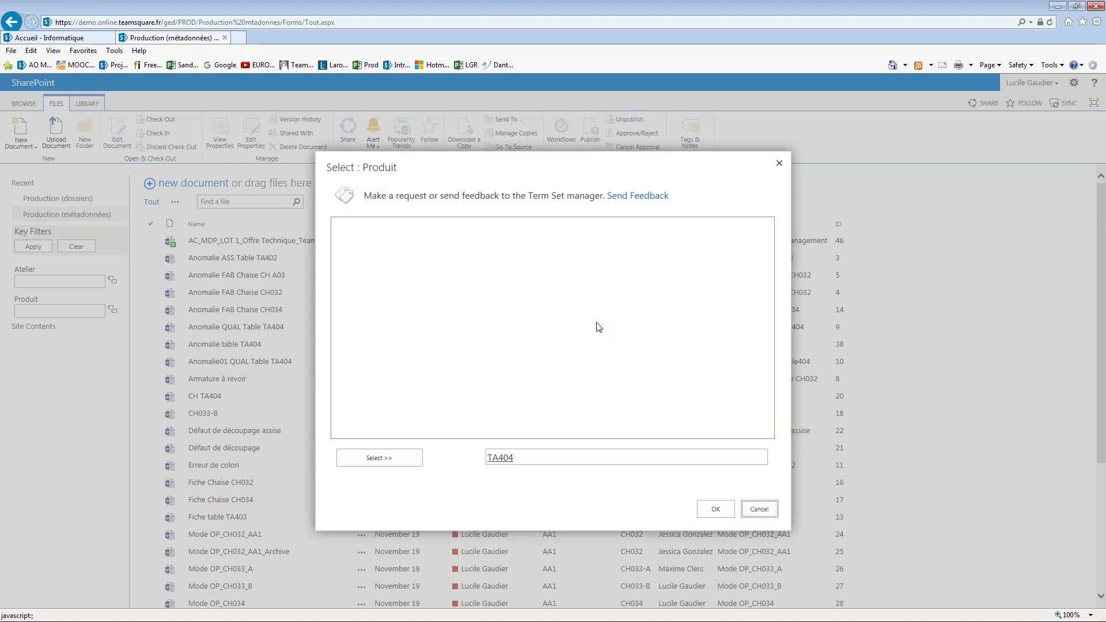
pyautogui.click(347, 252)
pyautogui.click(347, 238)
pyautogui.doubleClick(383, 279)
pyautogui.click(715, 510)
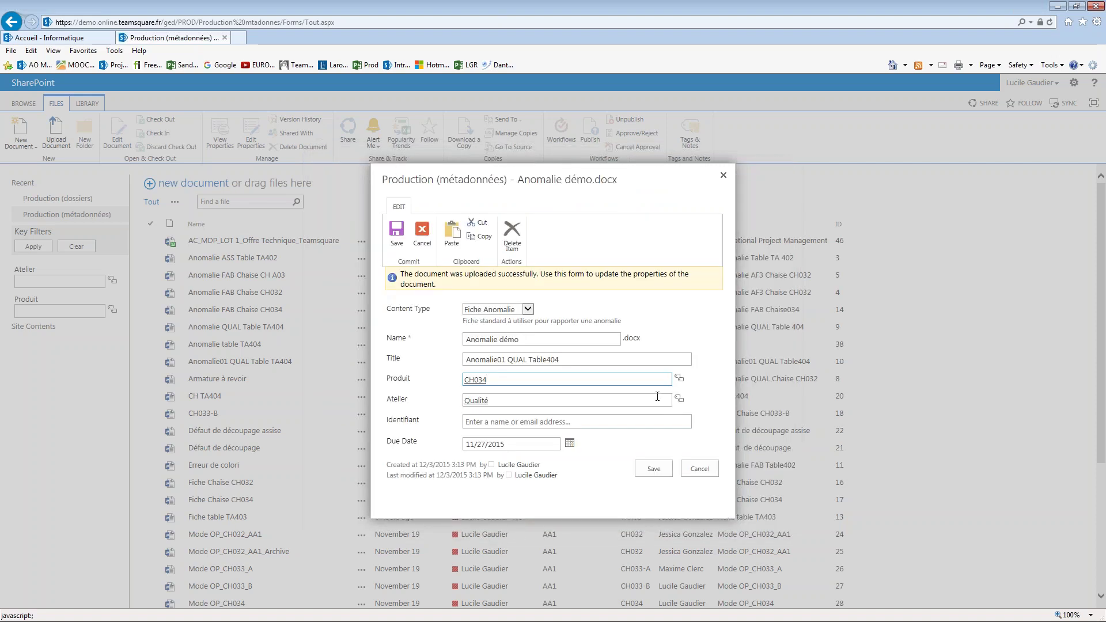
# Step: Set the document's Atelier to AA1 under Assemblage and save its properties
pyautogui.click(679, 398)
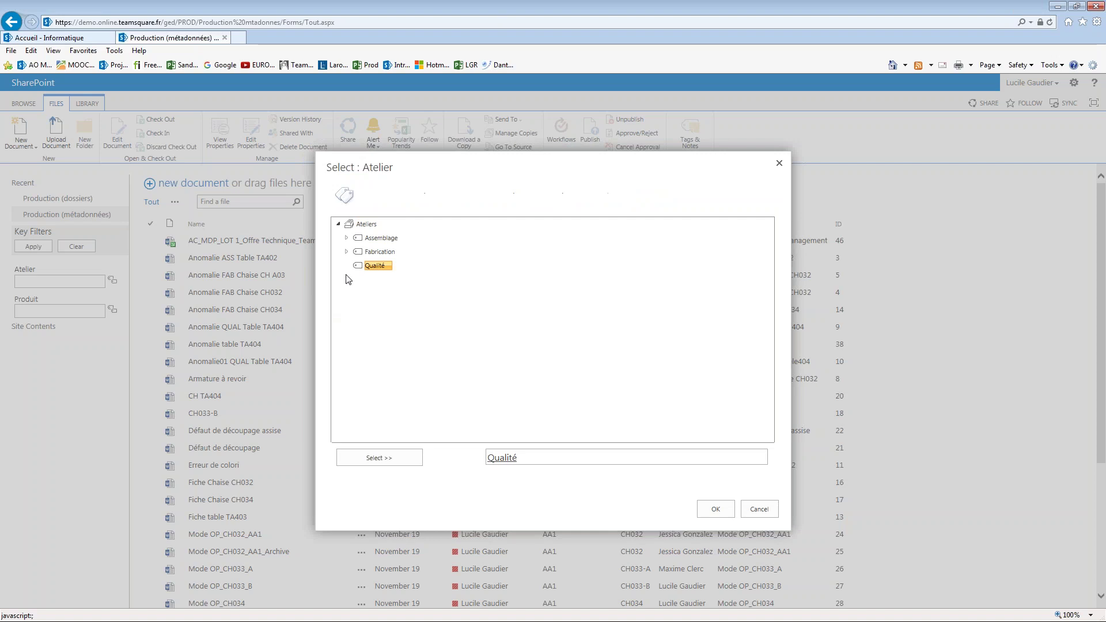
pyautogui.click(347, 238)
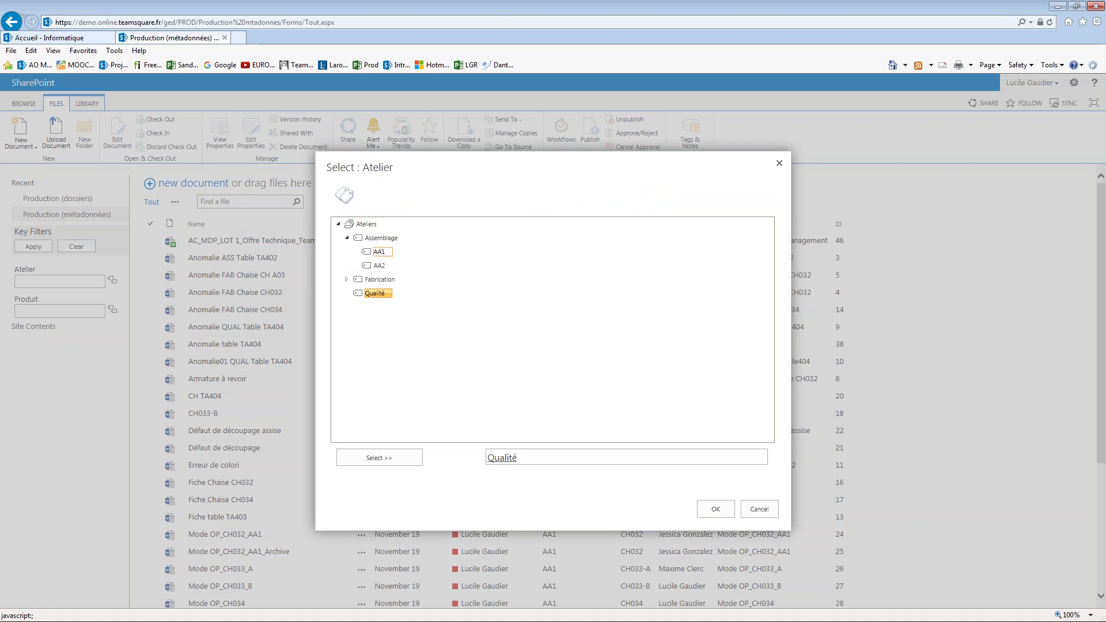
pyautogui.click(380, 252)
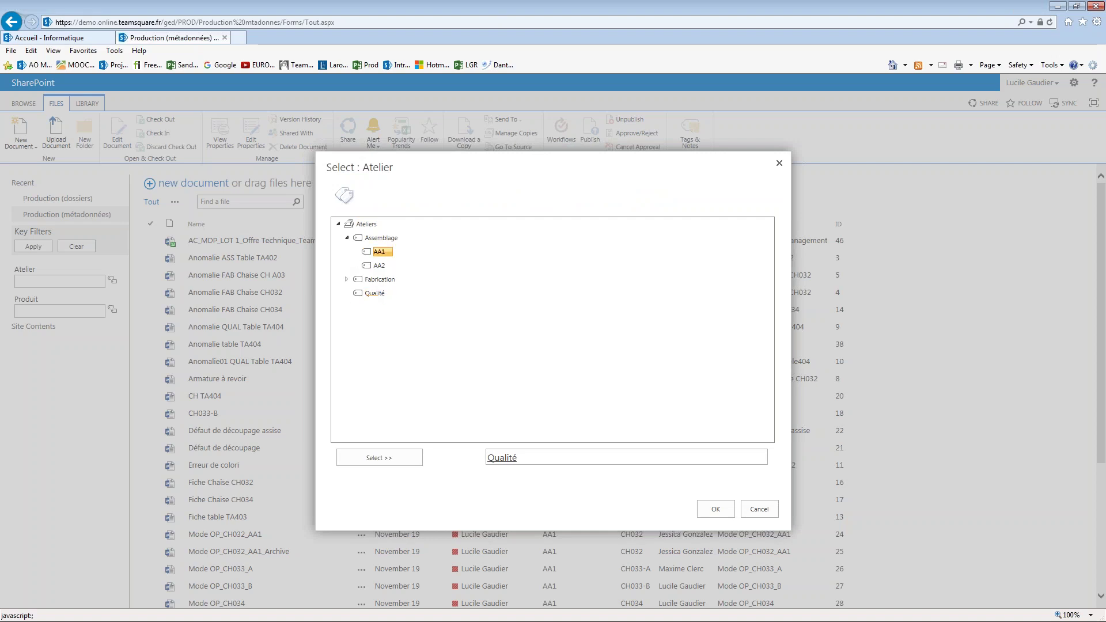
pyautogui.doubleClick(380, 253)
pyautogui.click(716, 509)
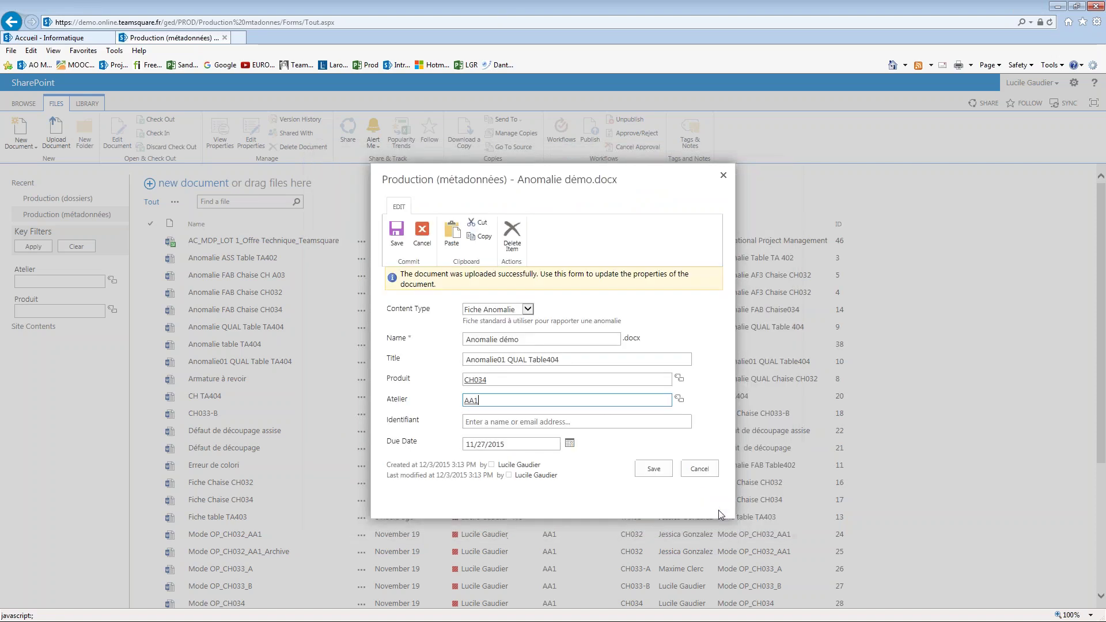
pyautogui.click(656, 471)
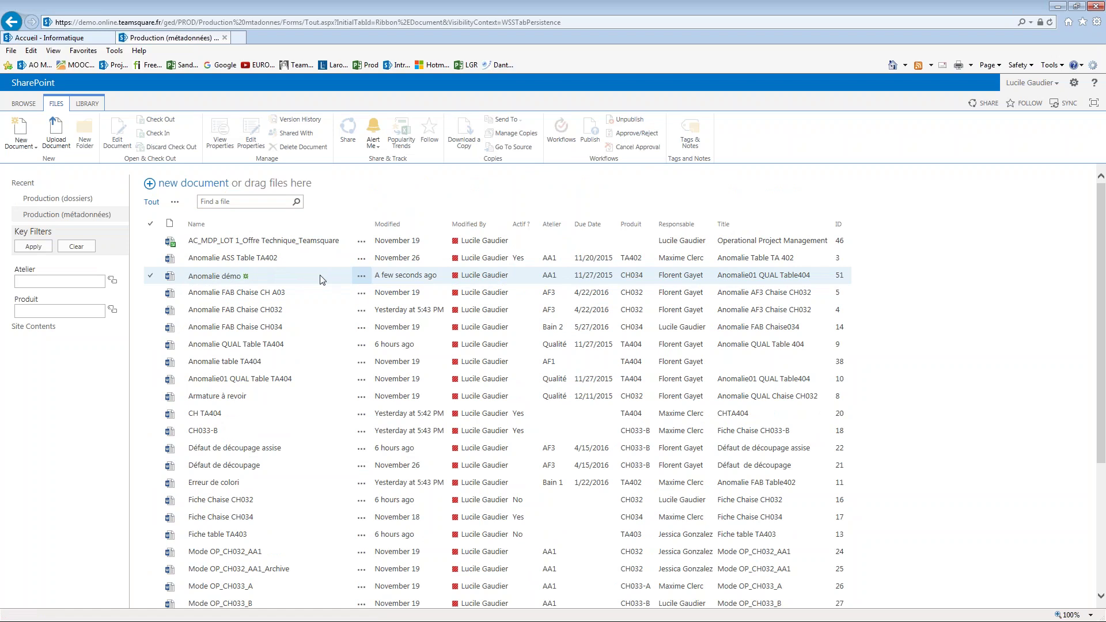
# Step: Switch the Production (métadonnées) library to the Anomalies view
pyautogui.click(175, 202)
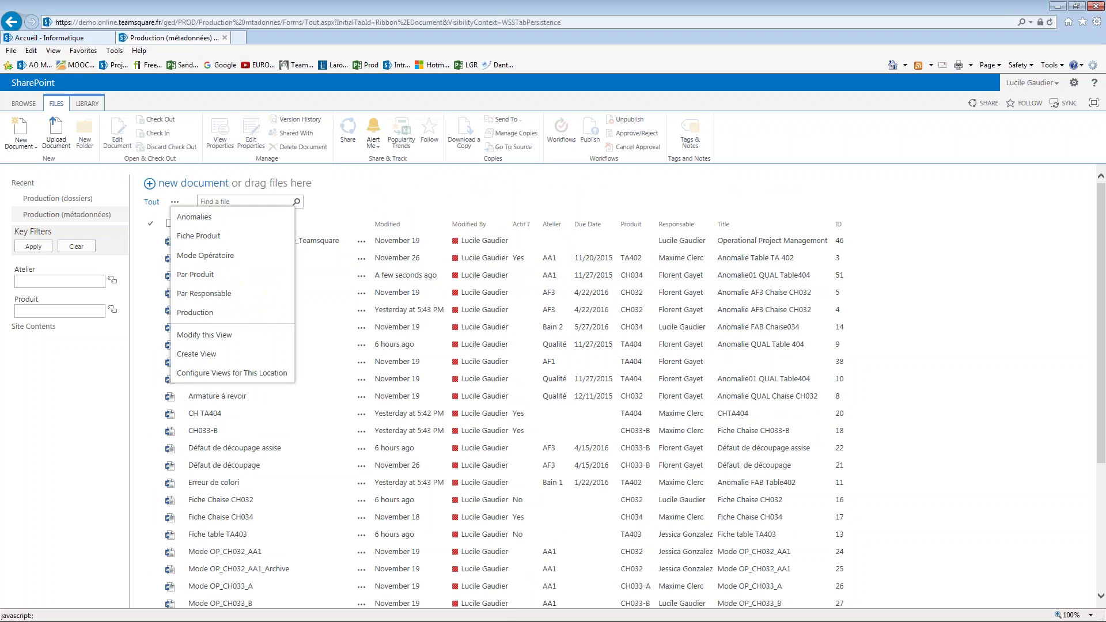
pyautogui.click(205, 219)
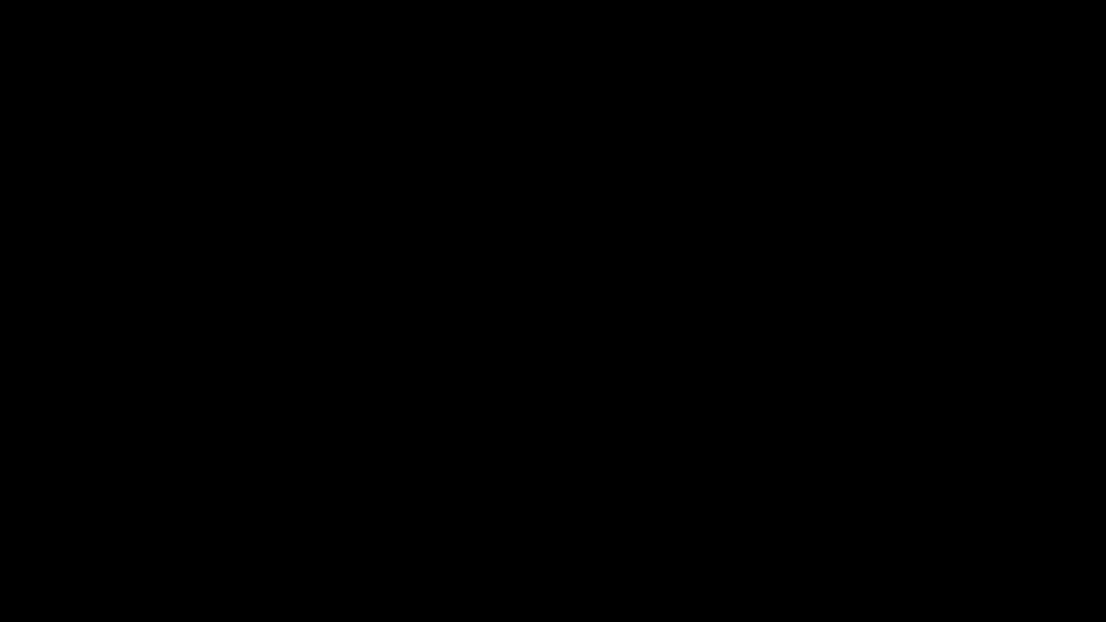
pyautogui.press('Right')
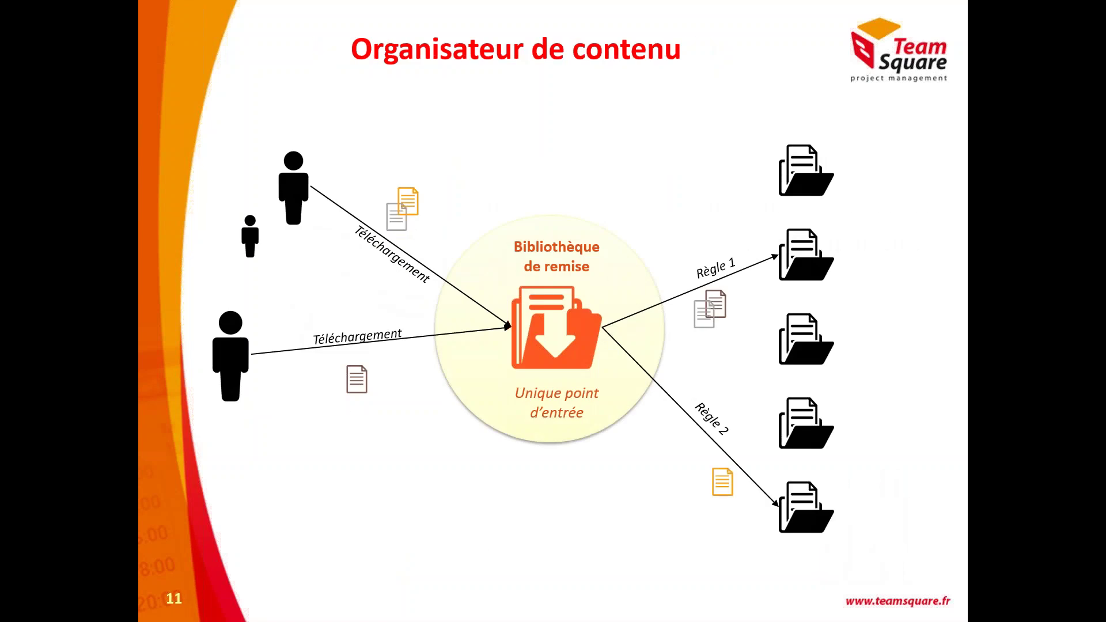
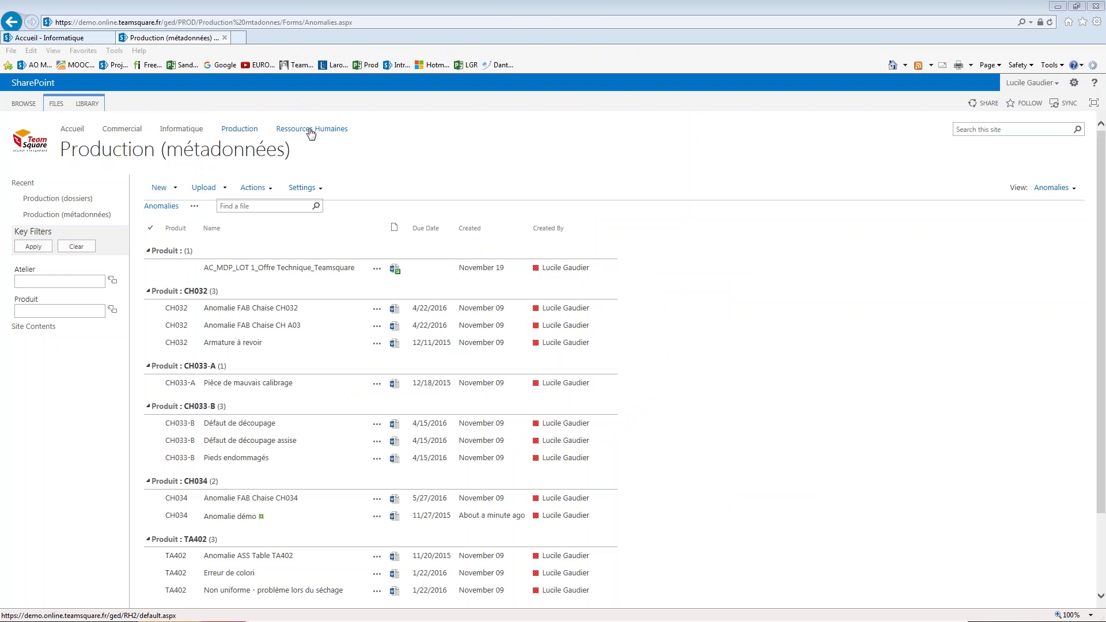
# Step: Upload the candidate's CV Word file from the Desktop through the CVthèque library of the Ressources Humaines site
pyautogui.click(311, 132)
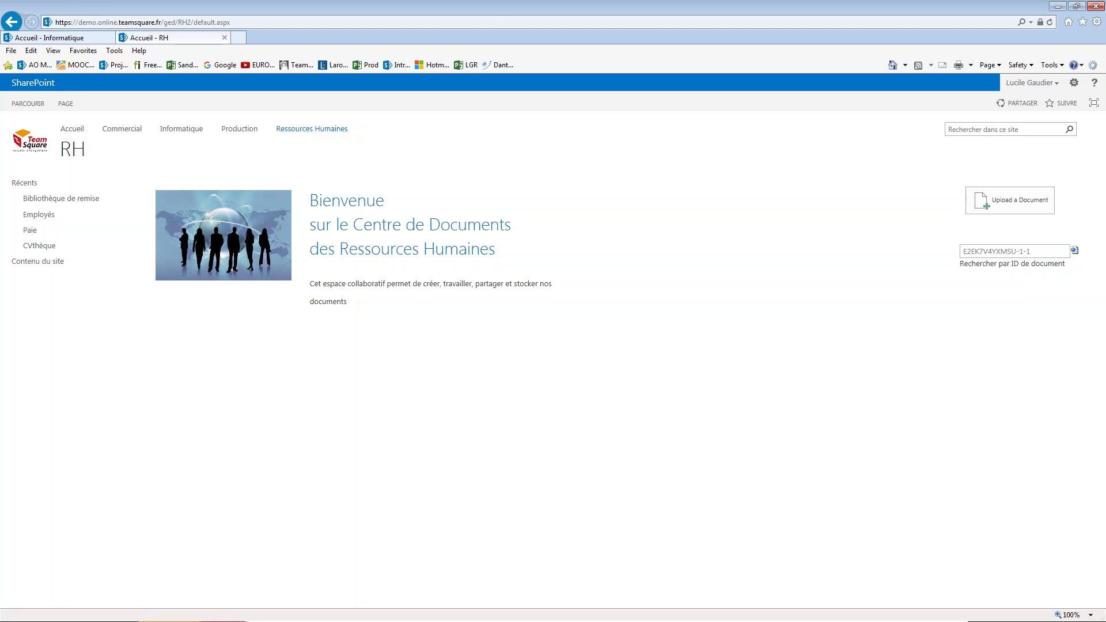
pyautogui.click(50, 246)
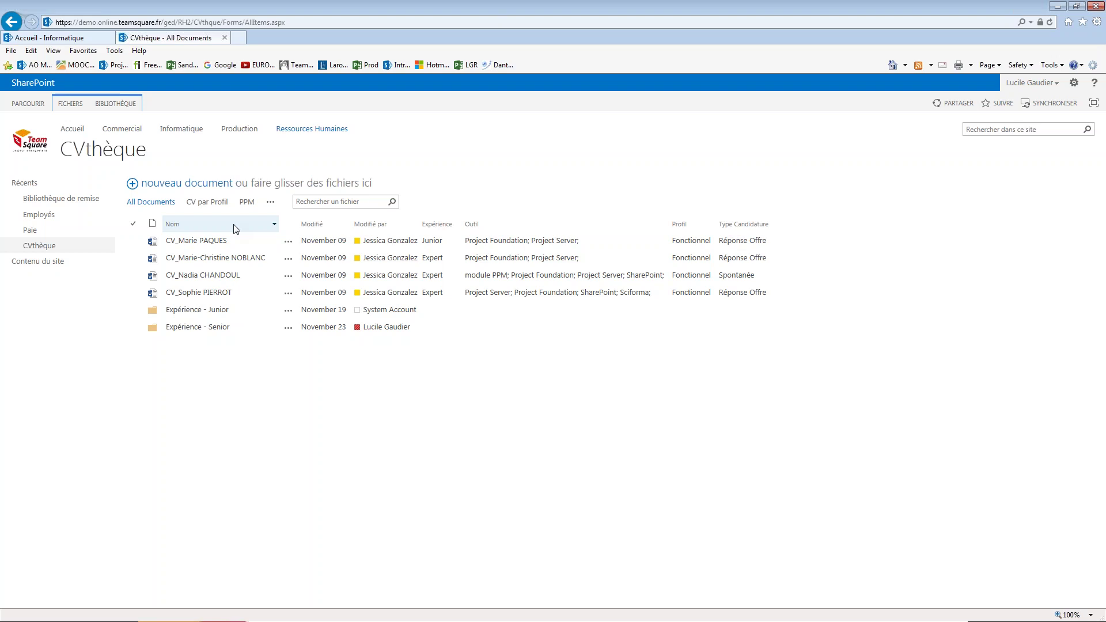
pyautogui.click(78, 103)
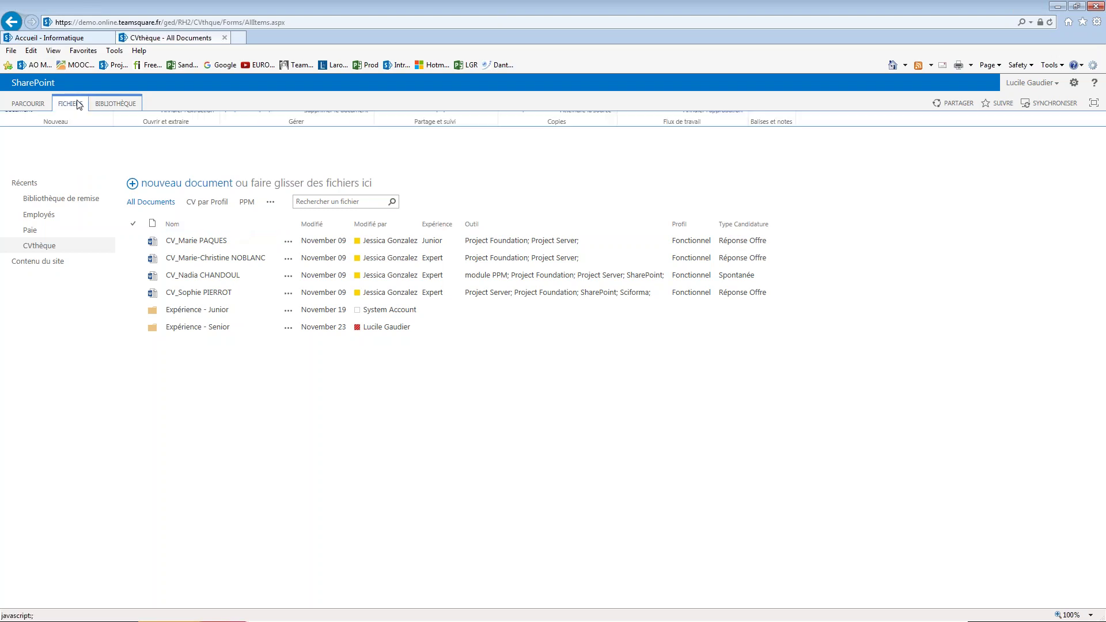
pyautogui.click(92, 143)
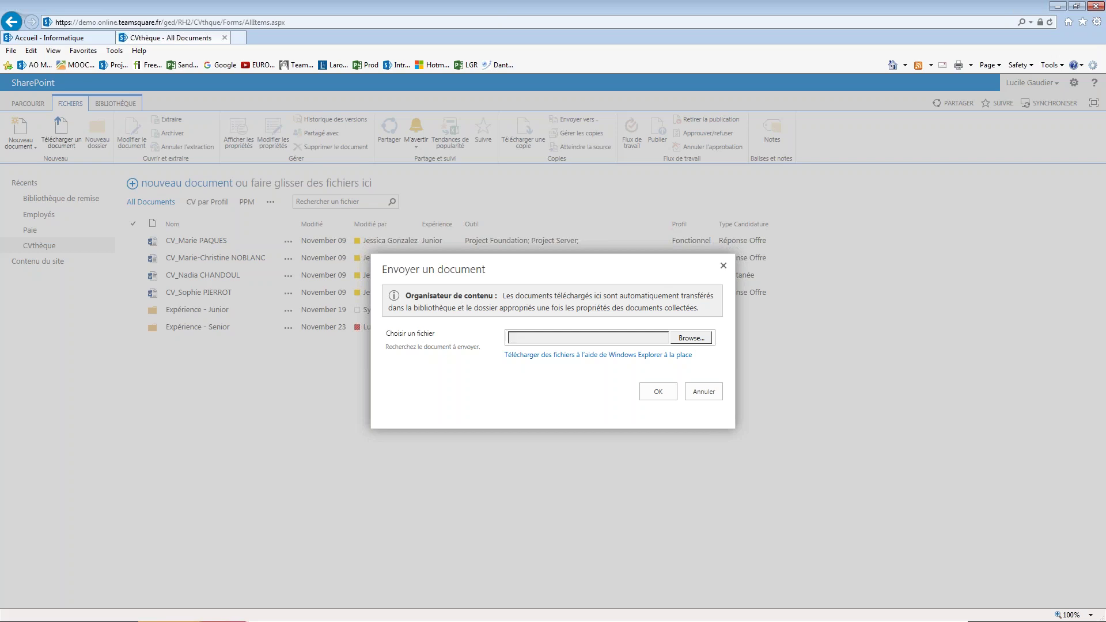
pyautogui.click(692, 338)
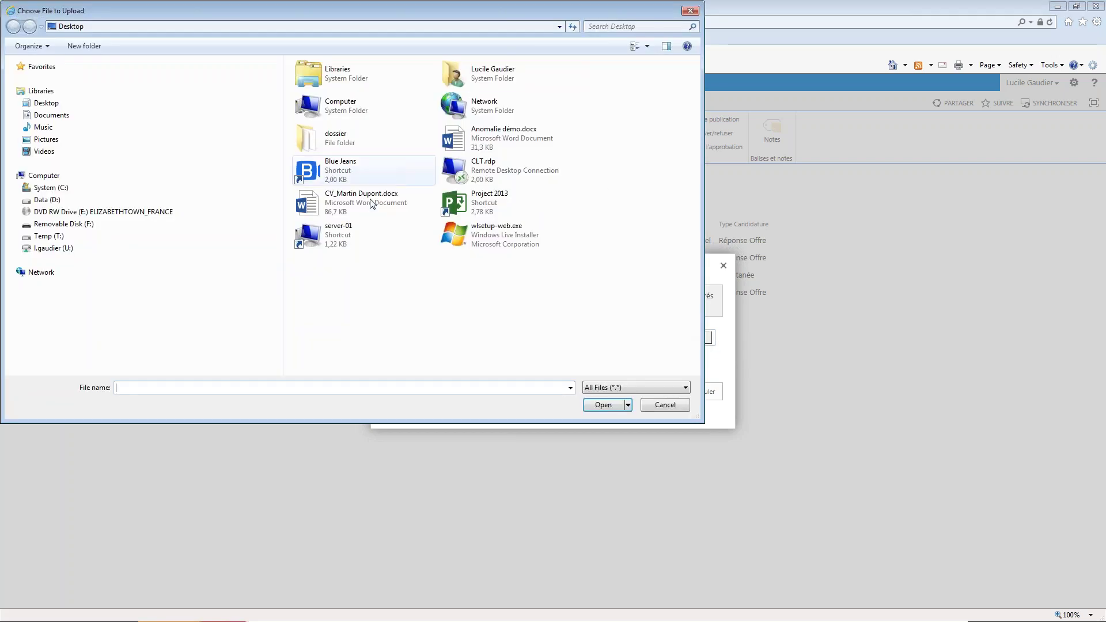
pyautogui.click(371, 204)
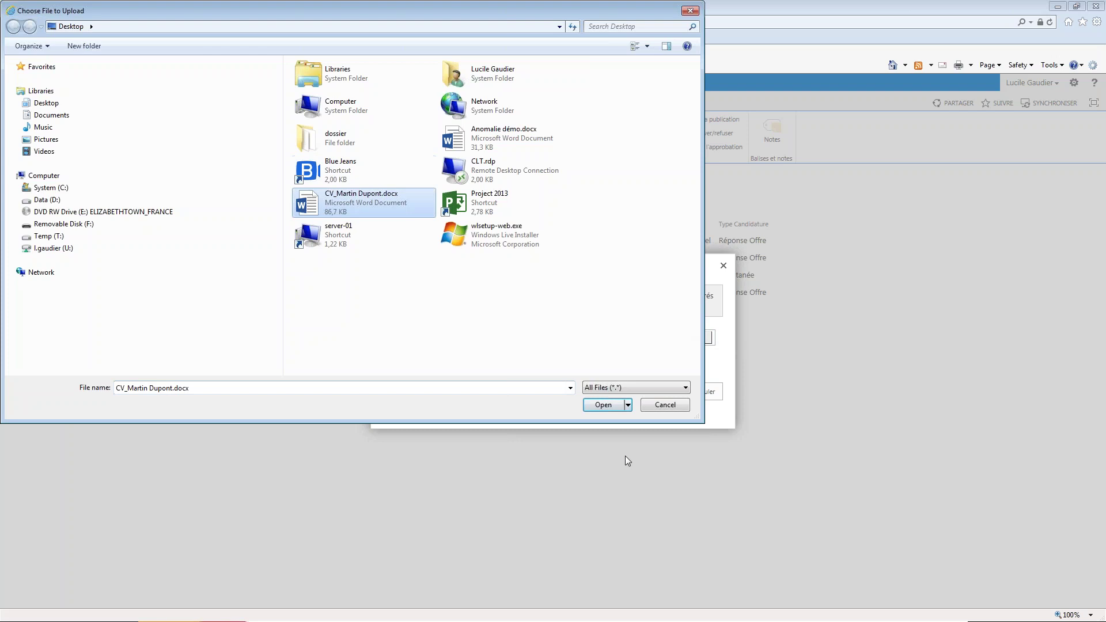
pyautogui.click(604, 406)
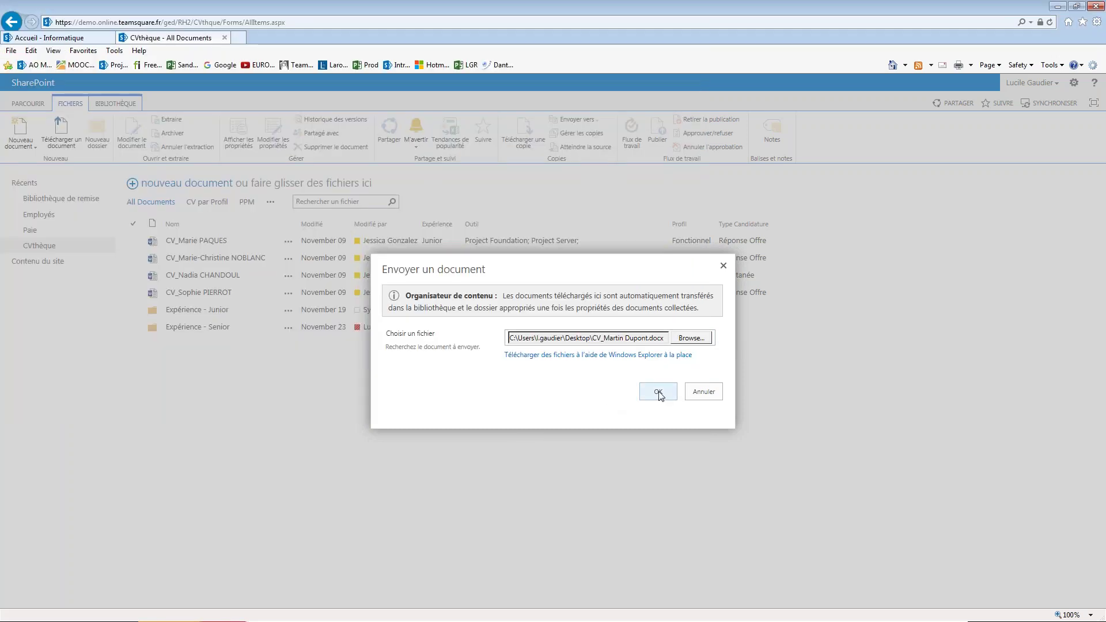
pyautogui.click(658, 393)
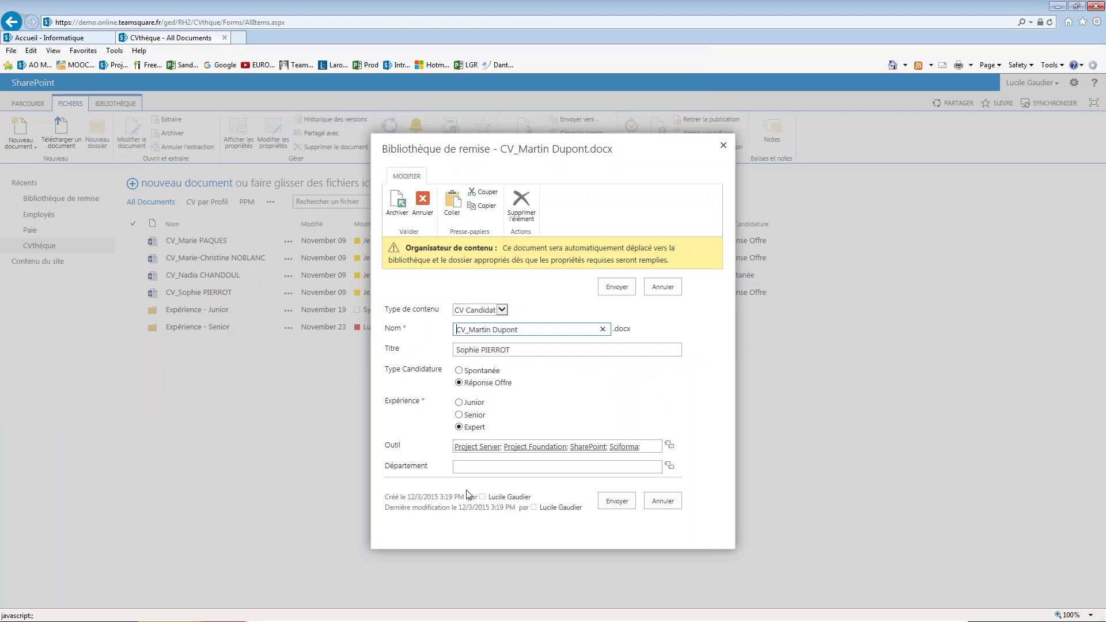
# Step: Keep the CV Candidat content type, set the title to the candidate's name from the file name, and set Type Candidature to Spontanée
pyautogui.click(486, 311)
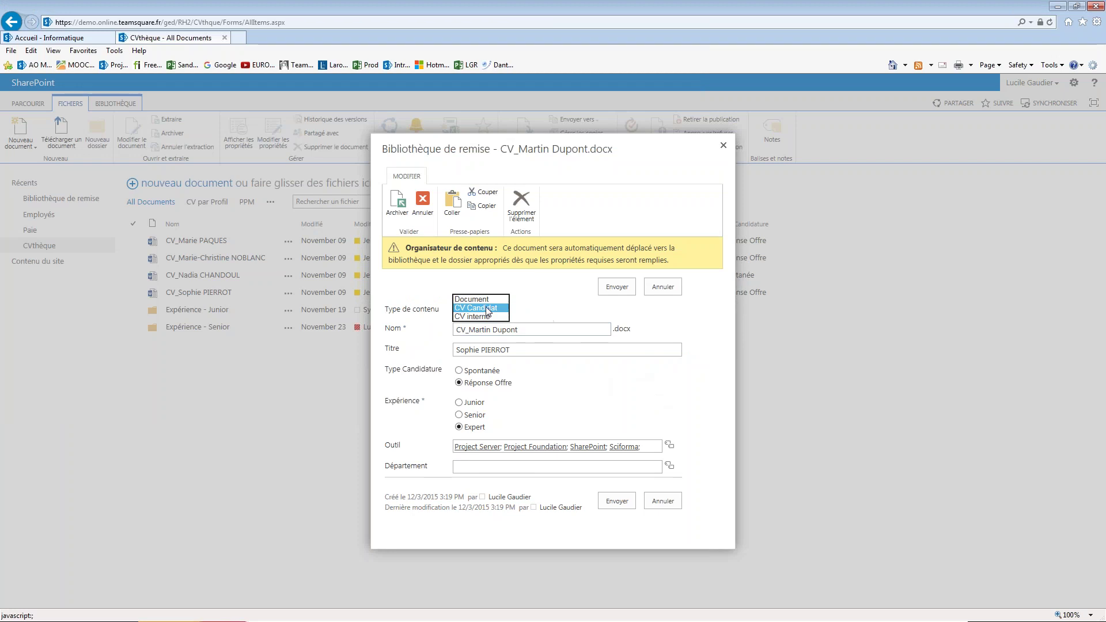
pyautogui.click(488, 308)
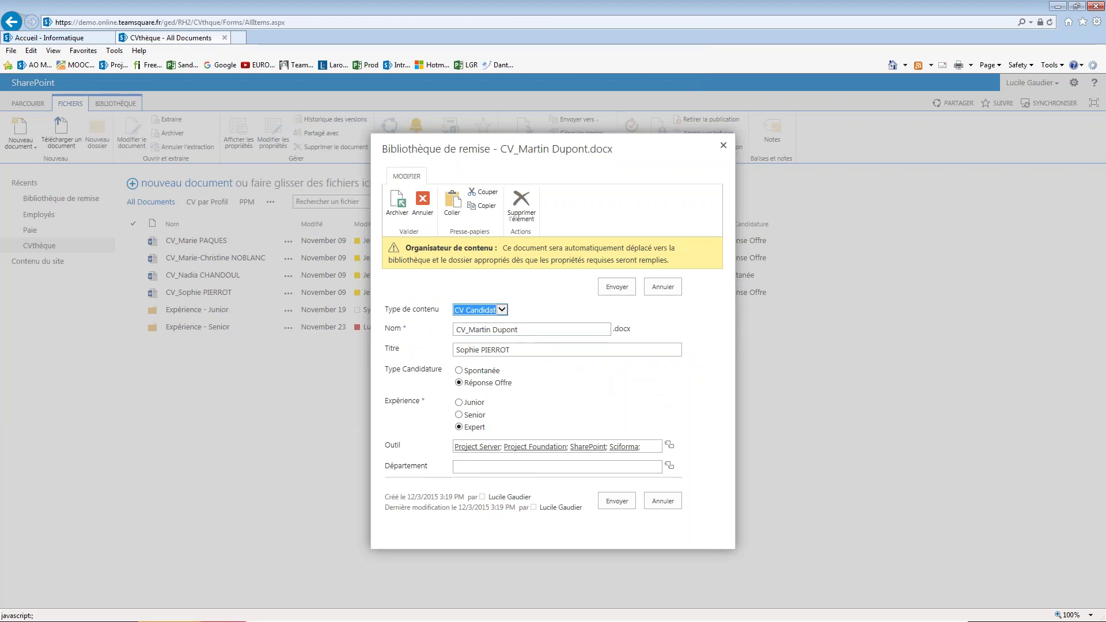
pyautogui.press('Tab')
pyautogui.moveTo(531, 329); pyautogui.dragTo(481, 327)
pyautogui.hotkey('ctrl', 'c')
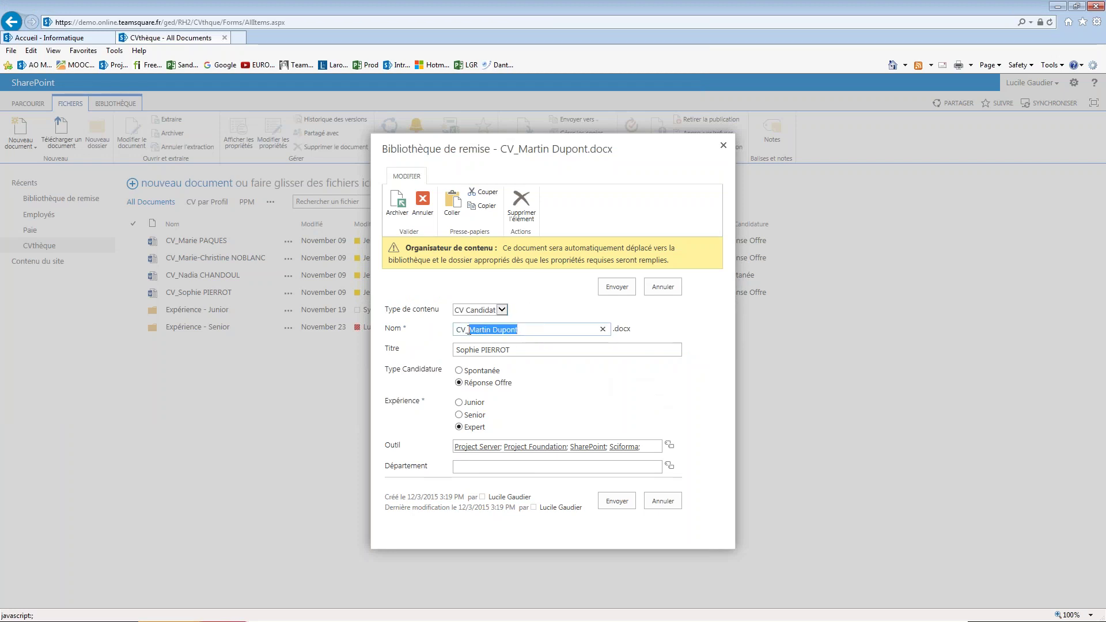
pyautogui.press('Tab')
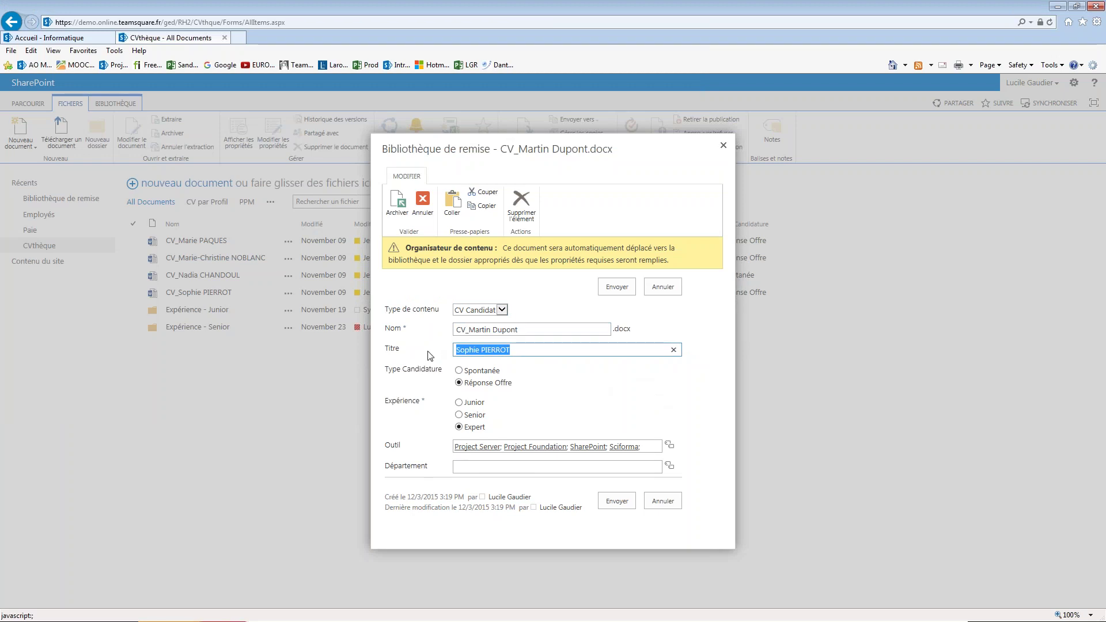
pyautogui.hotkey('ctrl', 'v')
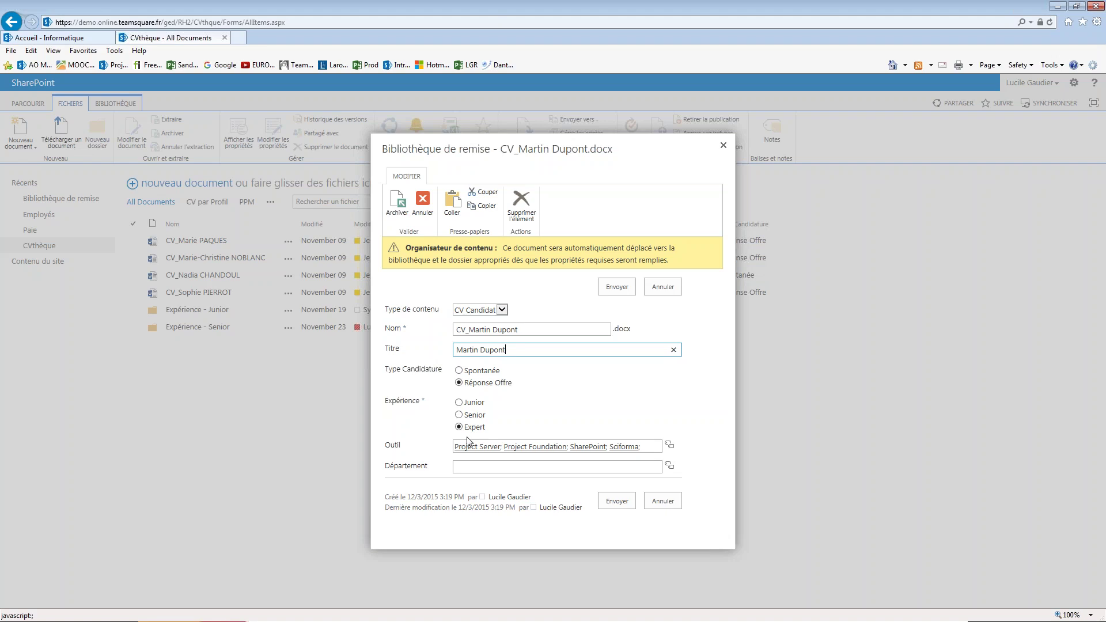
pyautogui.click(461, 371)
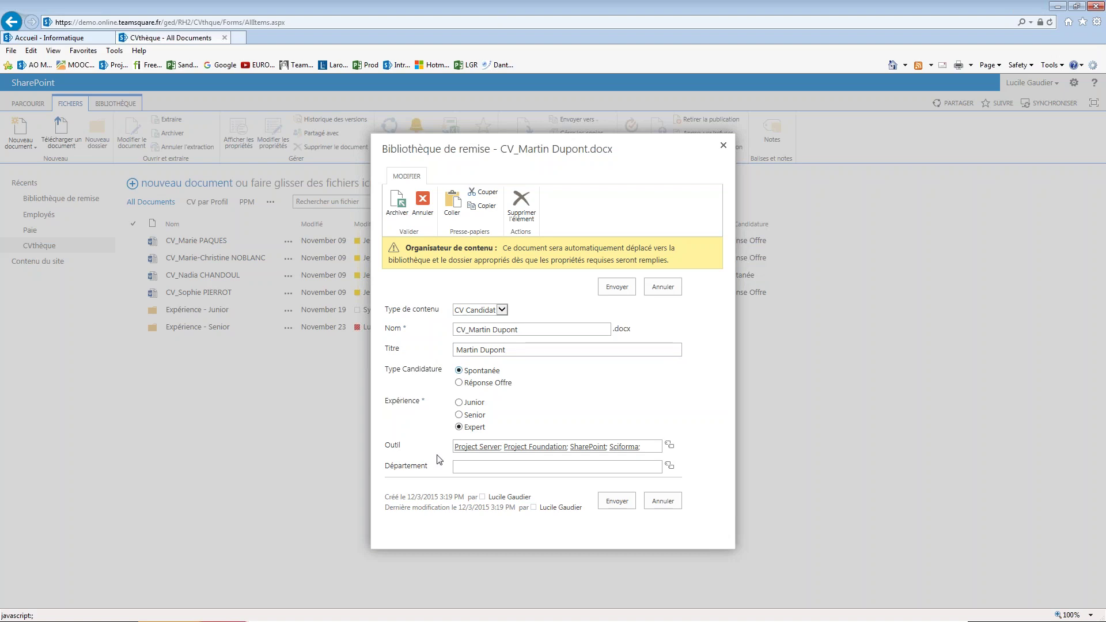
# Step: Replace the CV's Outil values with SharePoint and the SAP term module PS from the Outils term set
pyautogui.click(669, 445)
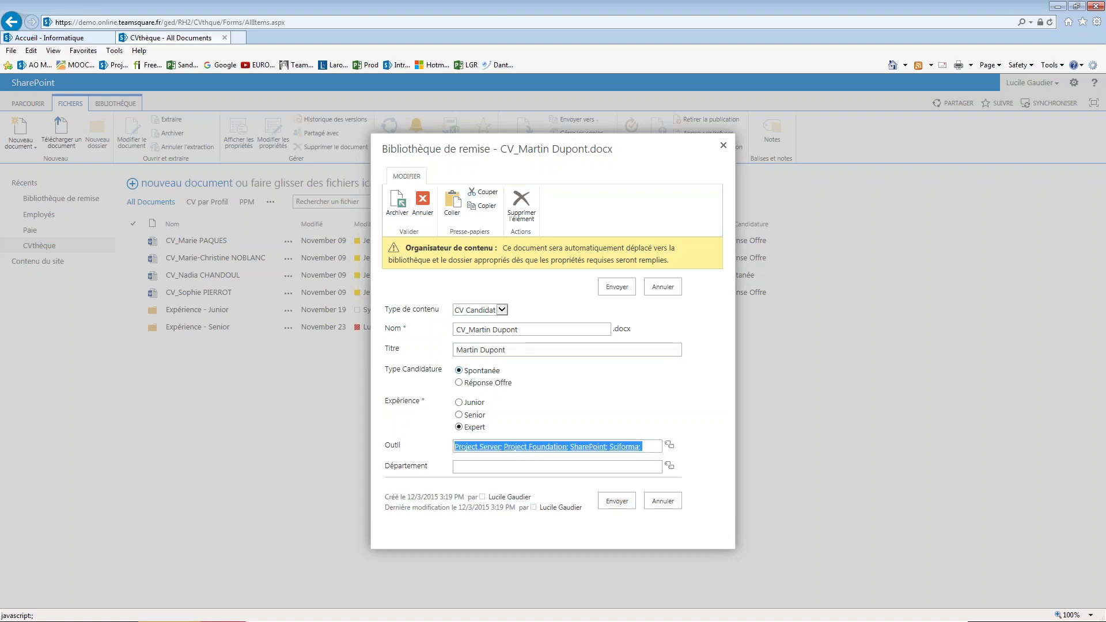
pyautogui.press('Delete')
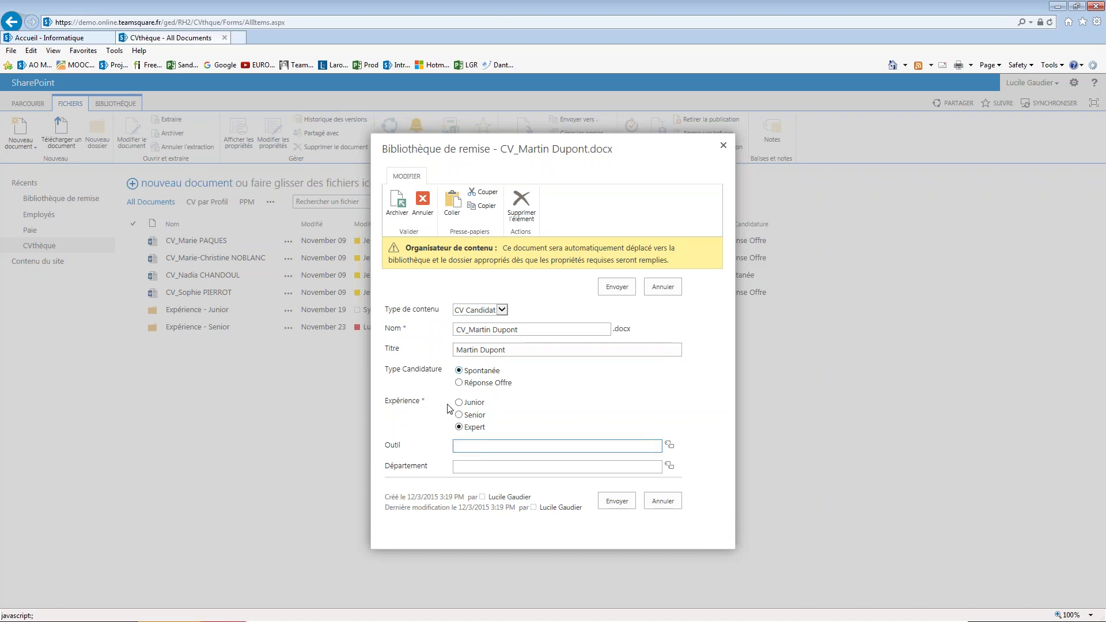
pyautogui.click(669, 448)
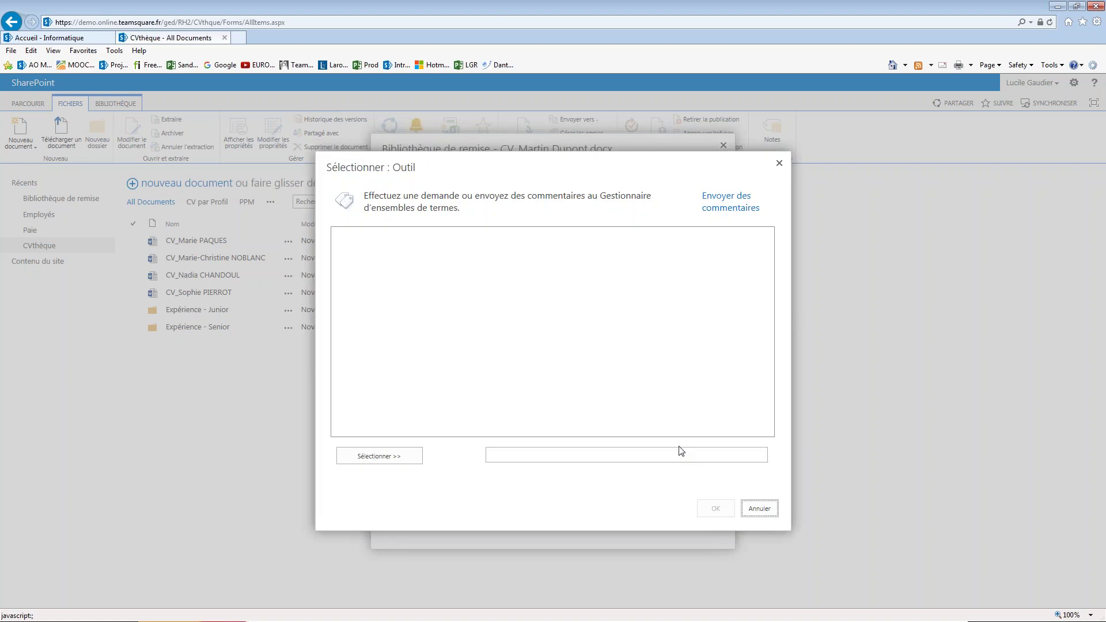
pyautogui.moveTo(369, 280); pyautogui.dragTo(383, 294)
pyautogui.doubleClick(382, 294)
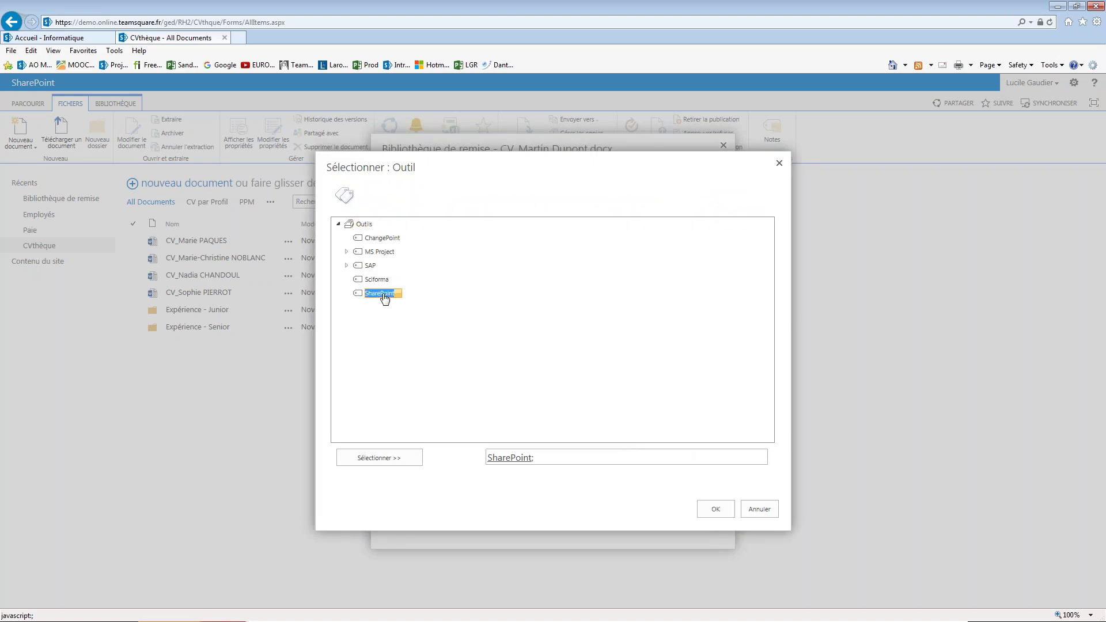
pyautogui.click(347, 265)
pyautogui.click(392, 294)
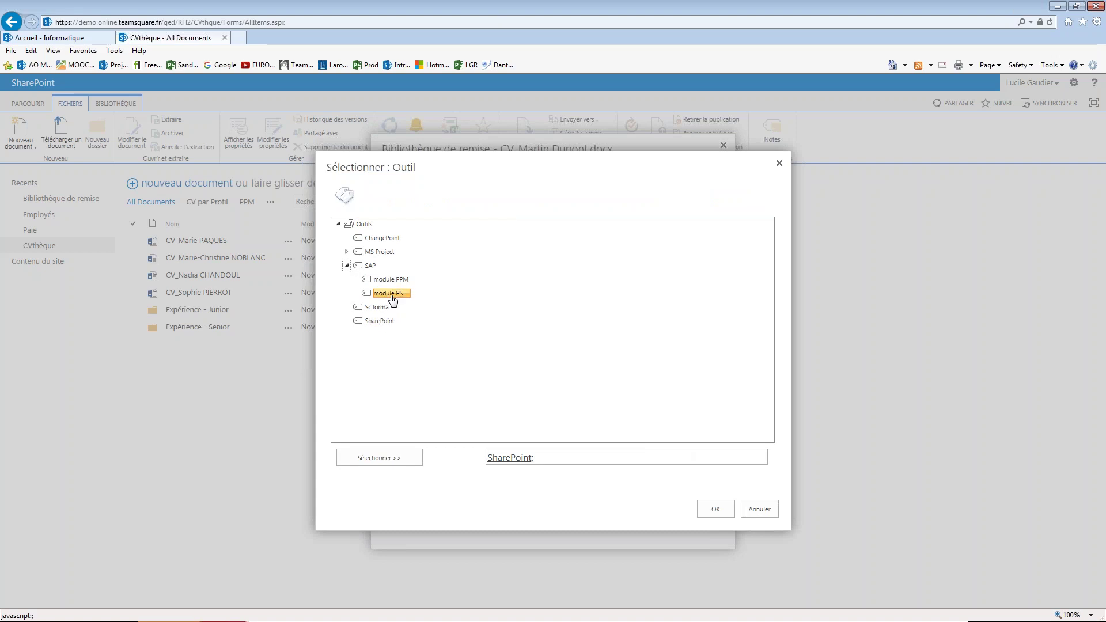
pyautogui.doubleClick(393, 294)
pyautogui.click(716, 509)
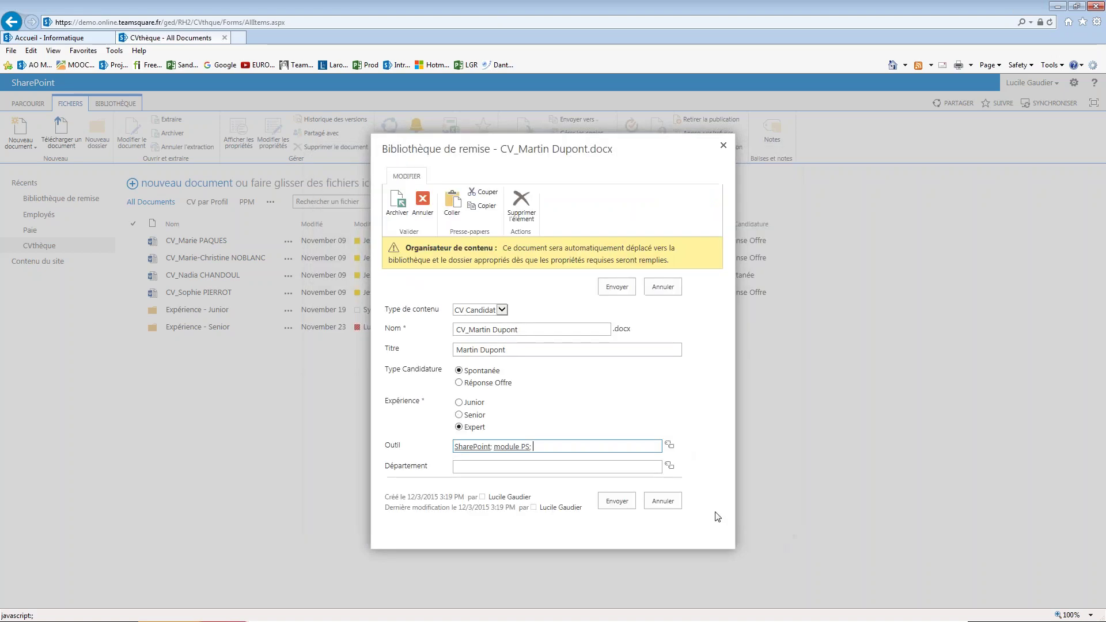
# Step: Set the CV's Département to Informatique and submit the document through the content organizer
pyautogui.click(670, 466)
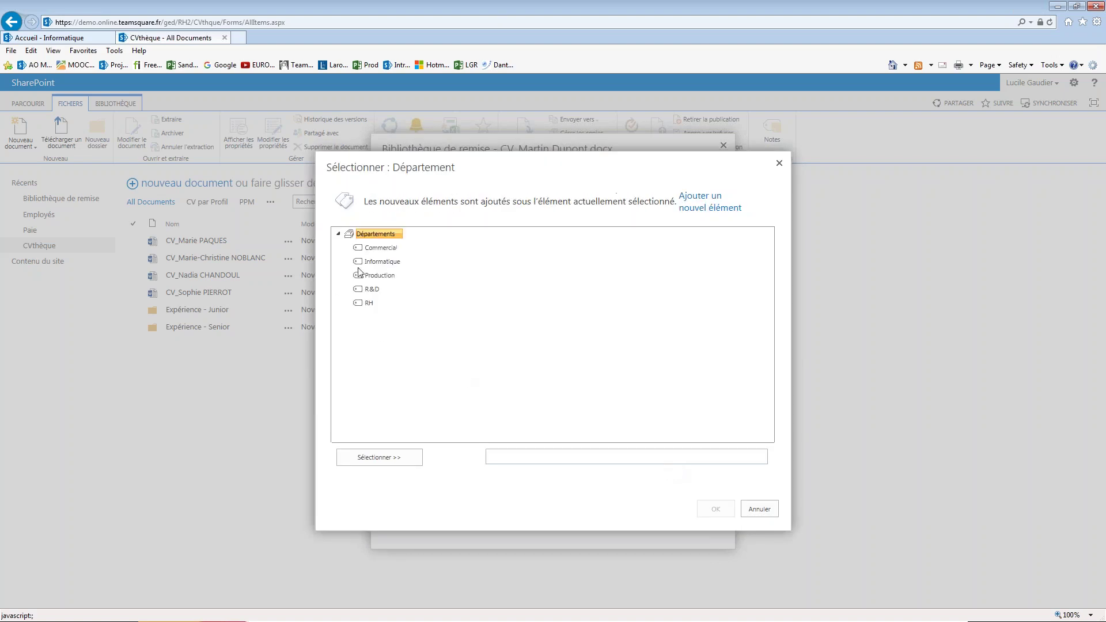
pyautogui.click(378, 265)
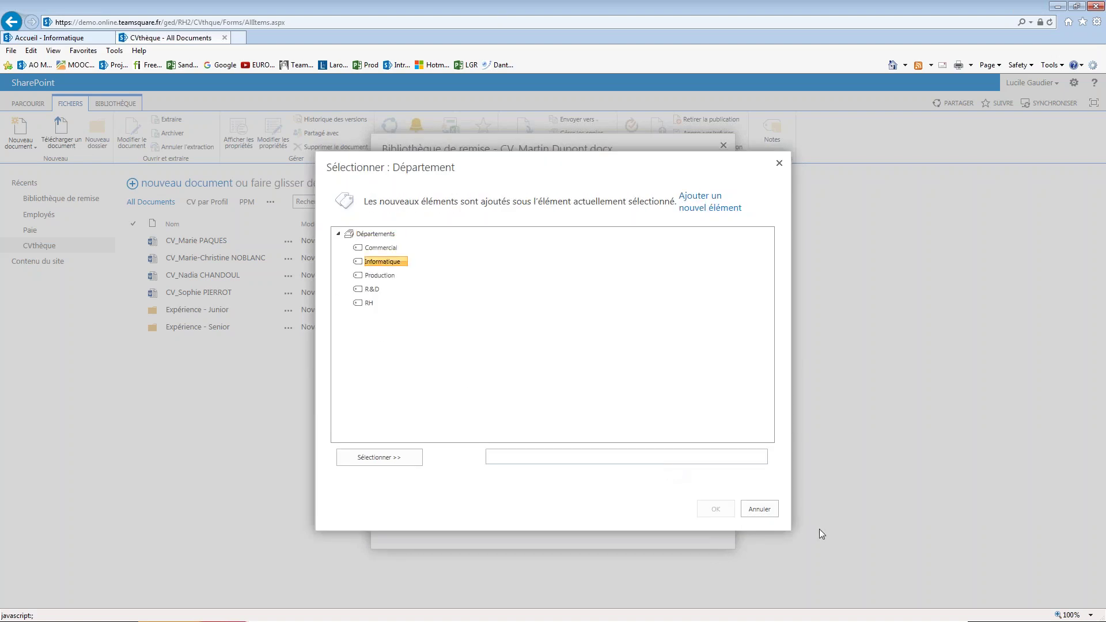
pyautogui.click(387, 460)
pyautogui.click(729, 509)
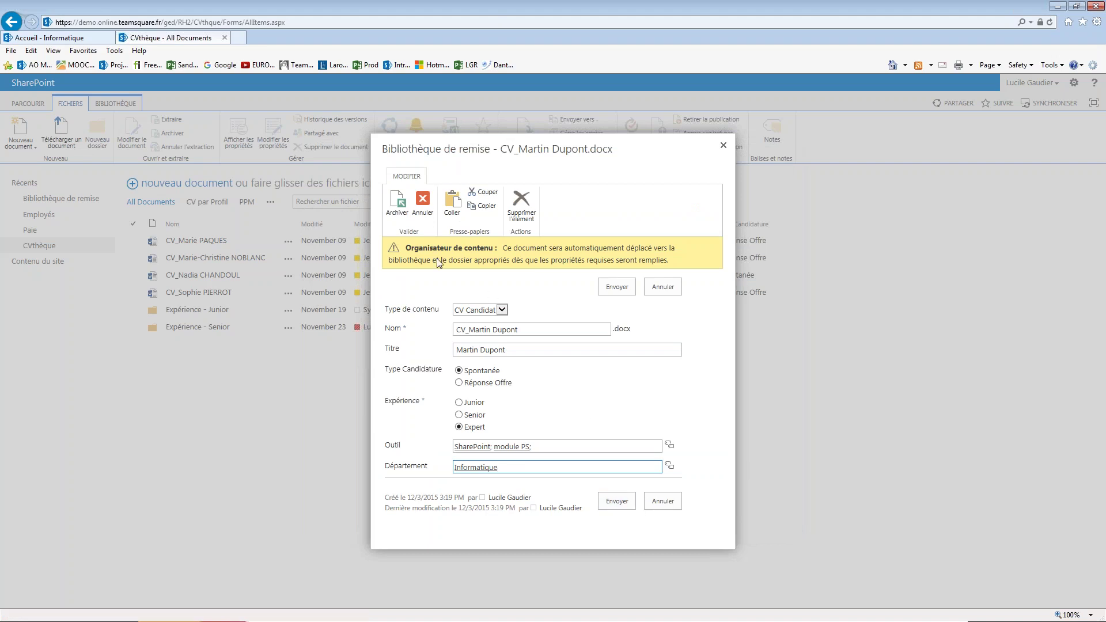
pyautogui.click(622, 504)
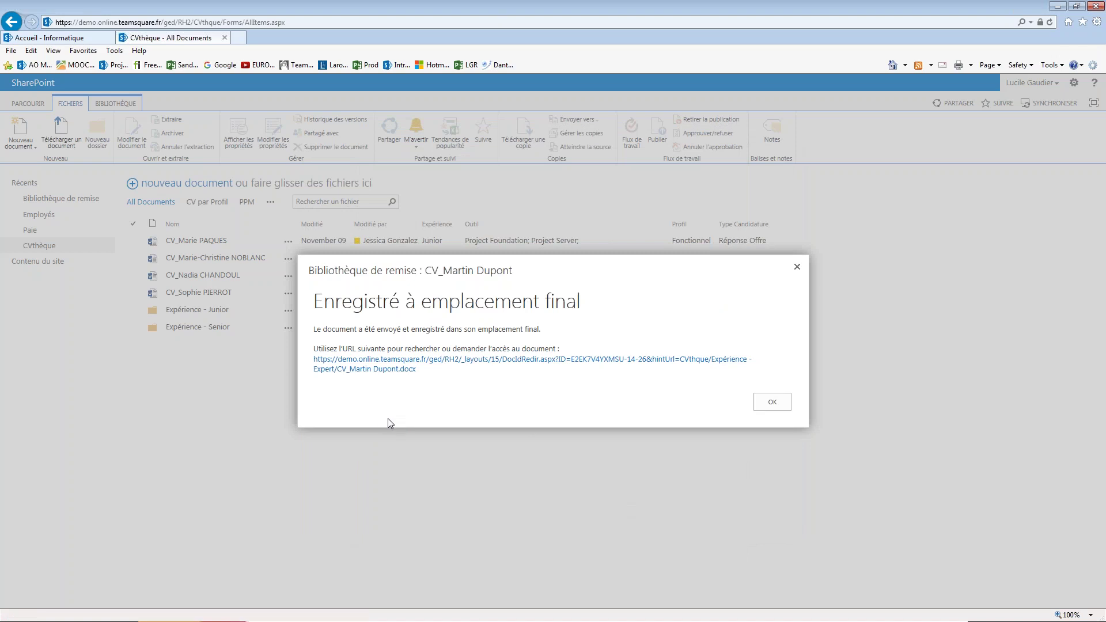
pyautogui.click(771, 404)
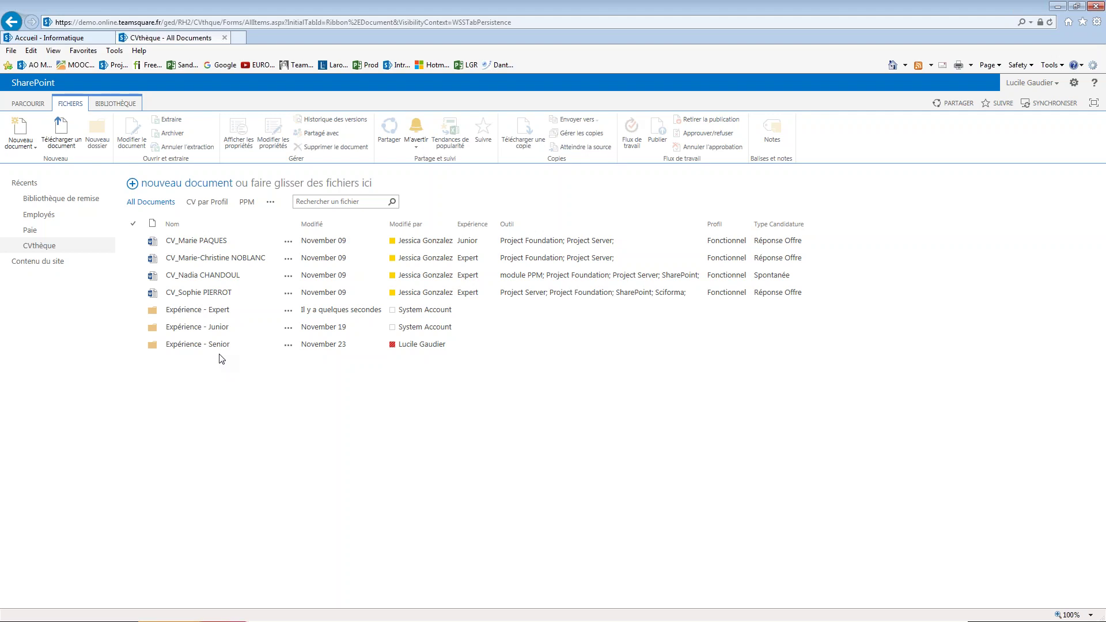
# Step: Look inside the Expérience - Expert folder for the submitted CV and return to the CVthèque library
pyautogui.click(214, 311)
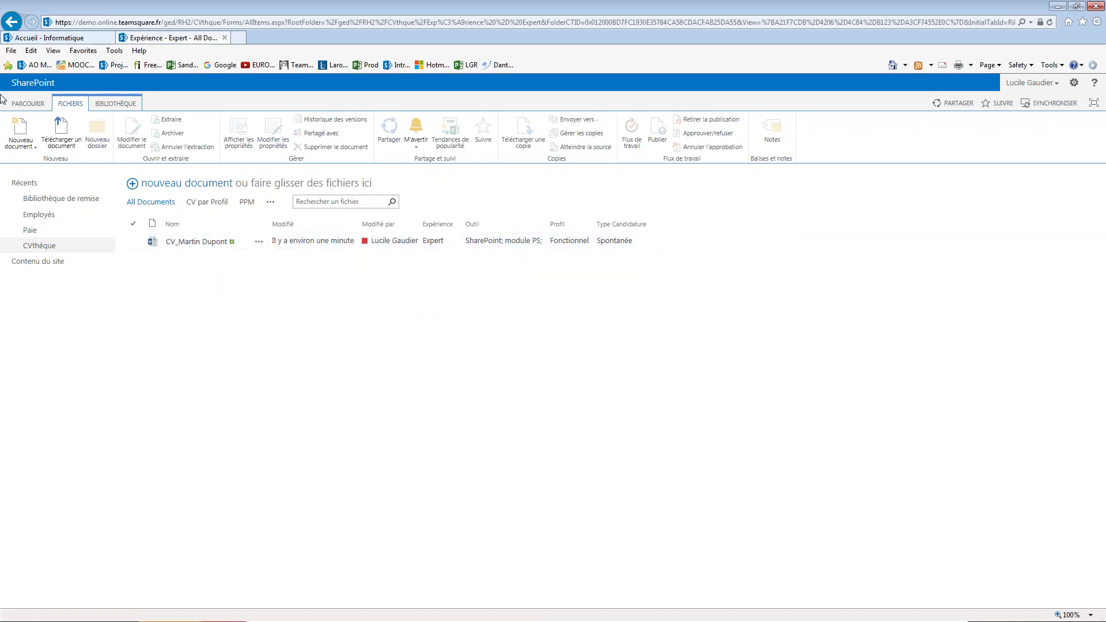
pyautogui.click(11, 22)
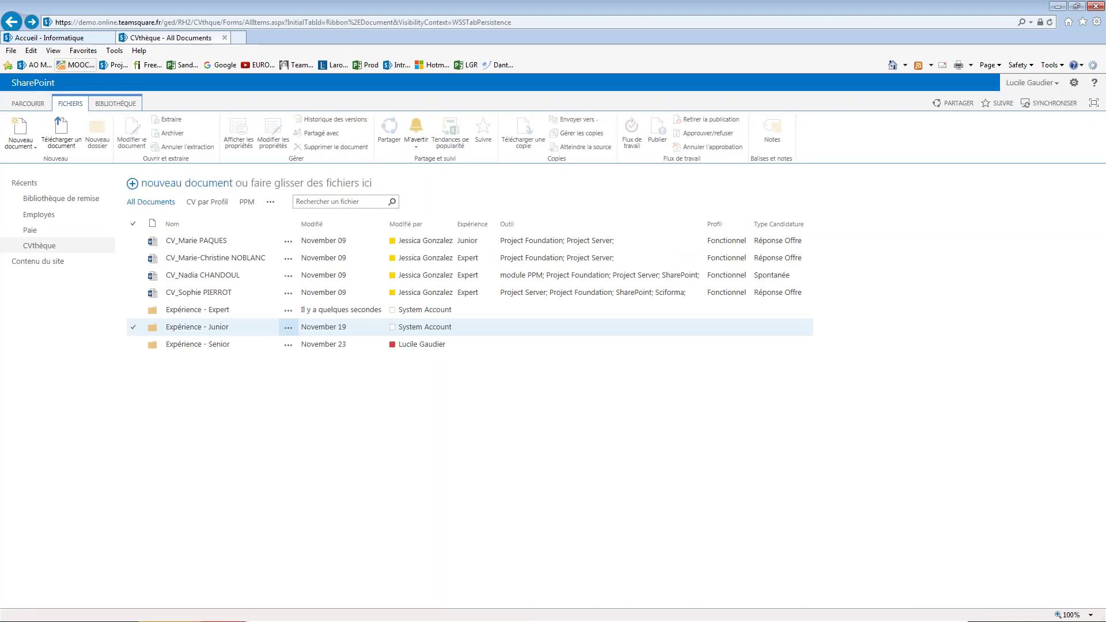
pyautogui.click(203, 310)
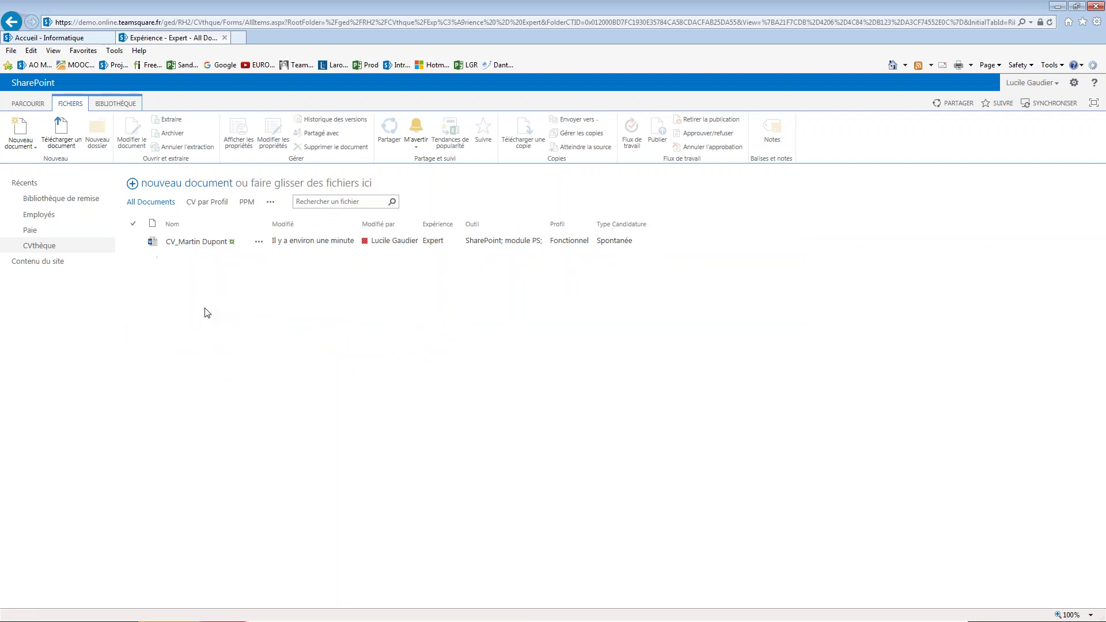
pyautogui.click(11, 21)
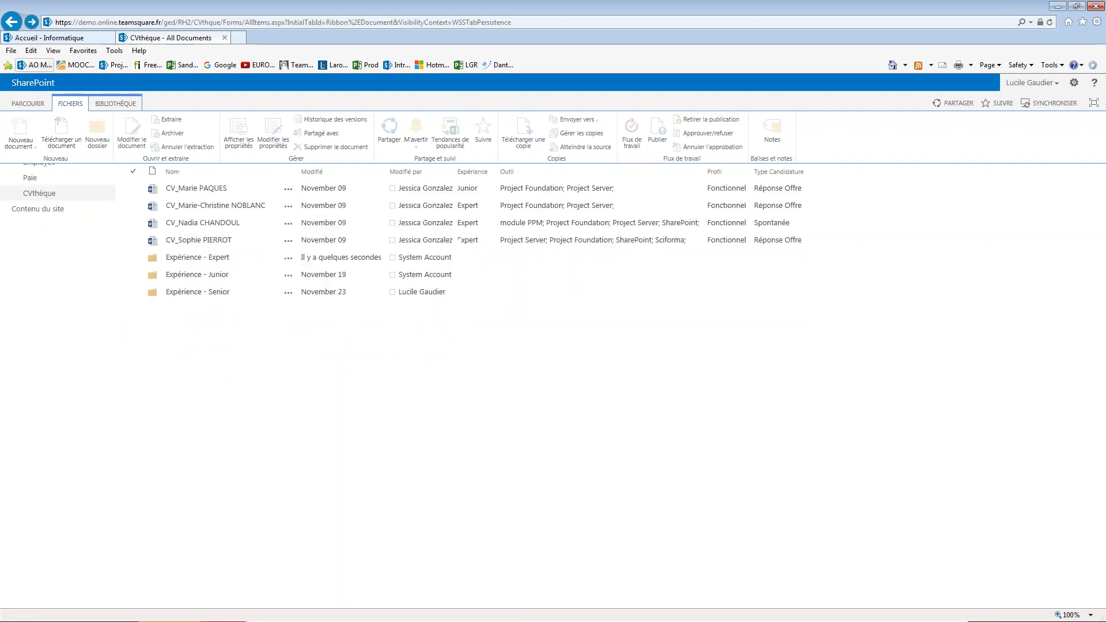
# Step: View the Expérience - Senior folder's CVs through the PPM view and return to the full CVthèque library
pyautogui.click(202, 328)
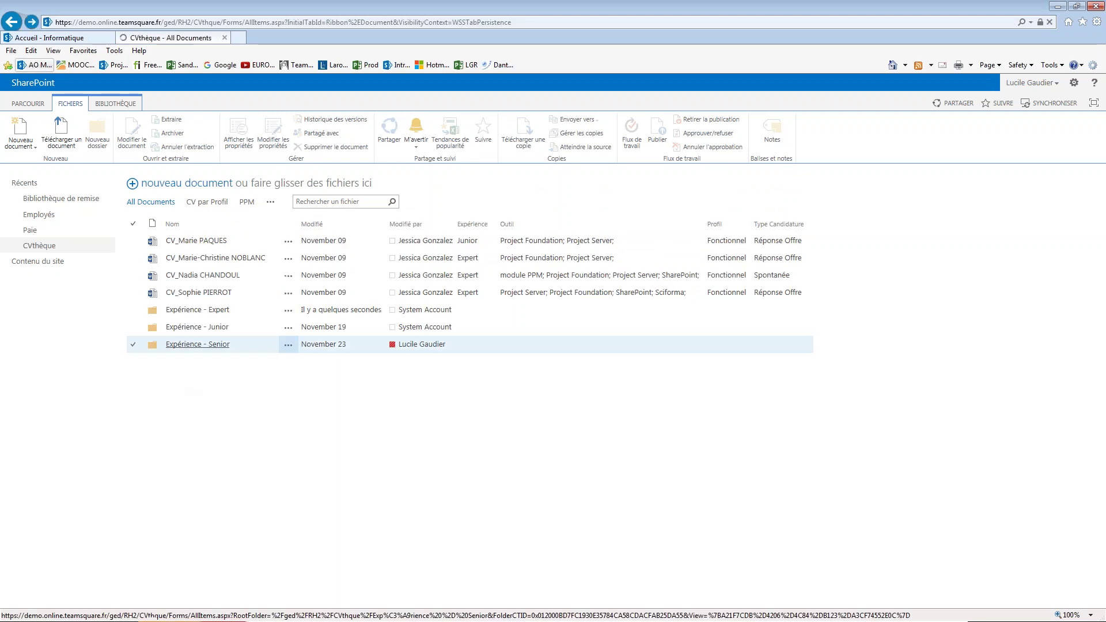
pyautogui.click(202, 345)
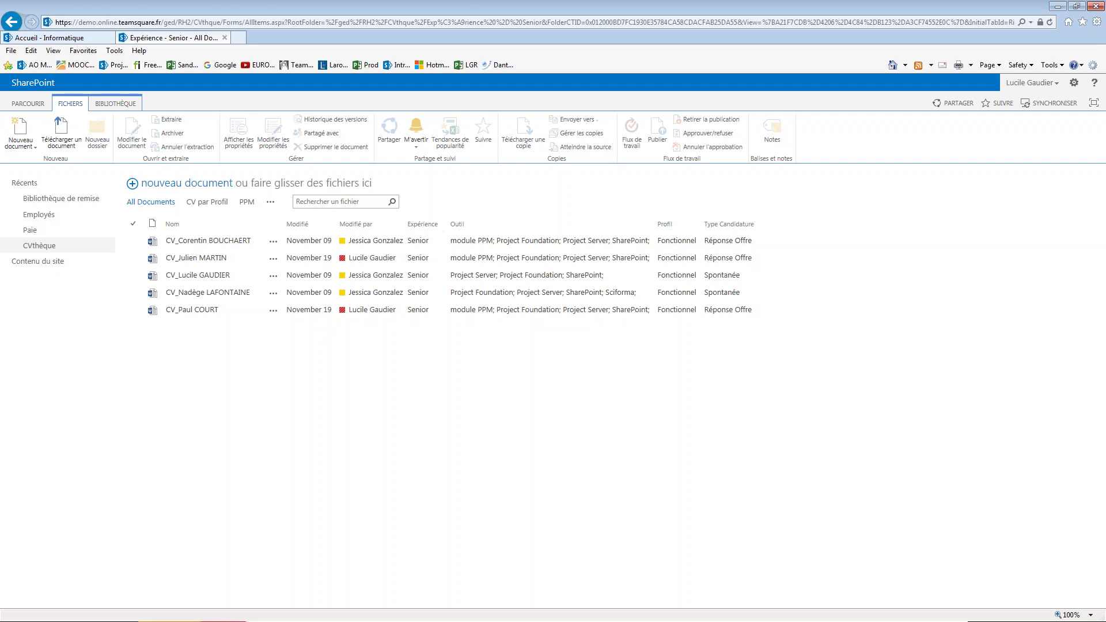
pyautogui.click(248, 203)
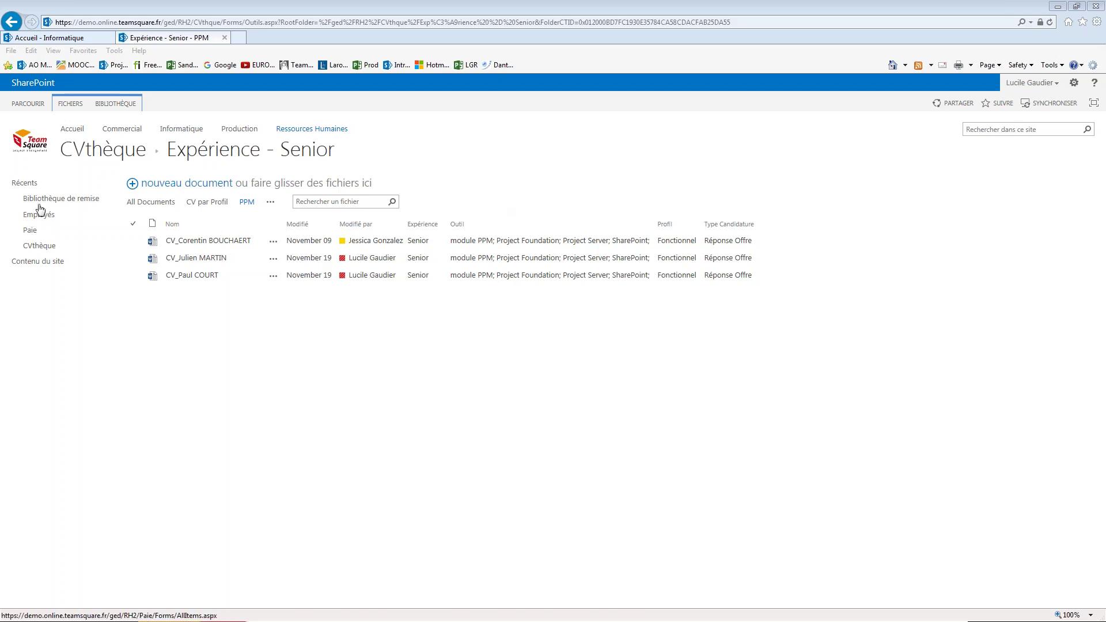
pyautogui.click(33, 246)
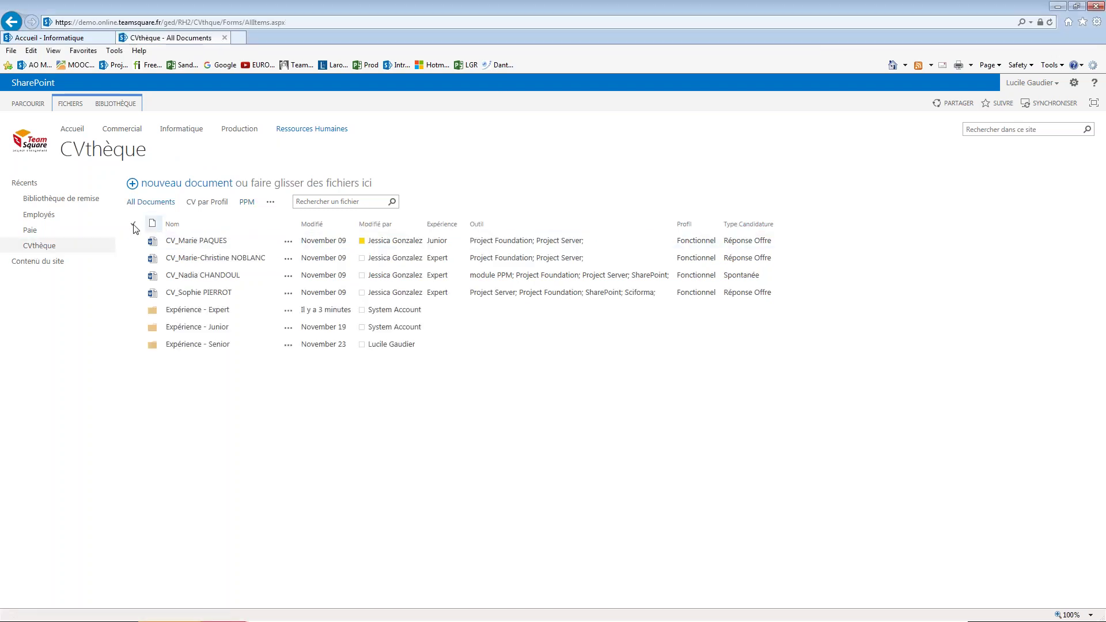
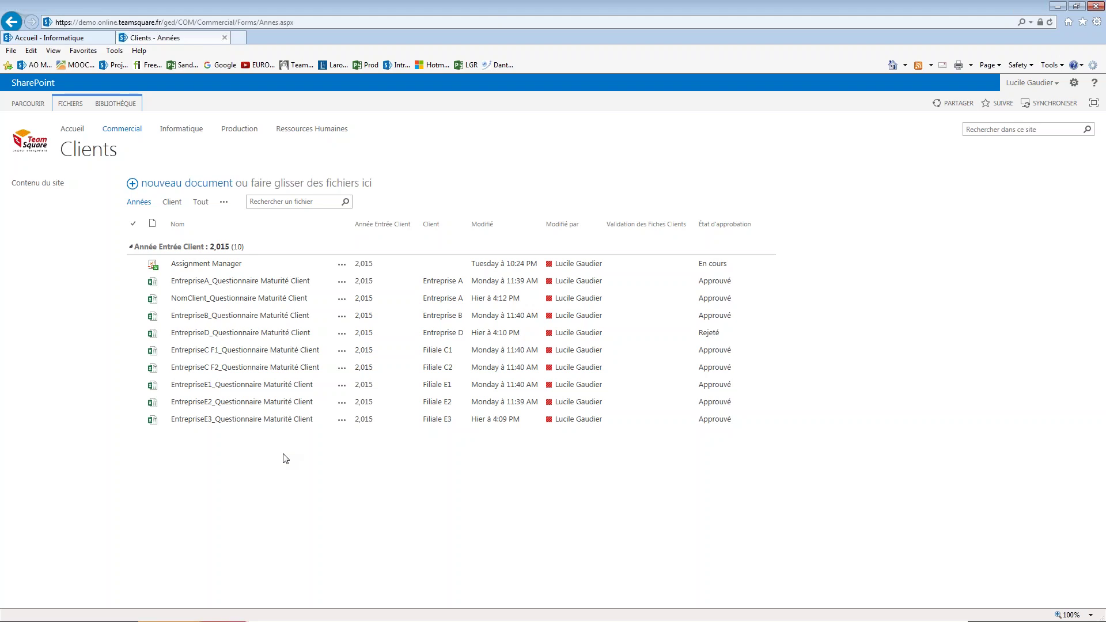
# Step: Create a new Fiche Client document from the Commercial site's Clients library and maximize it in Excel
pyautogui.click(133, 281)
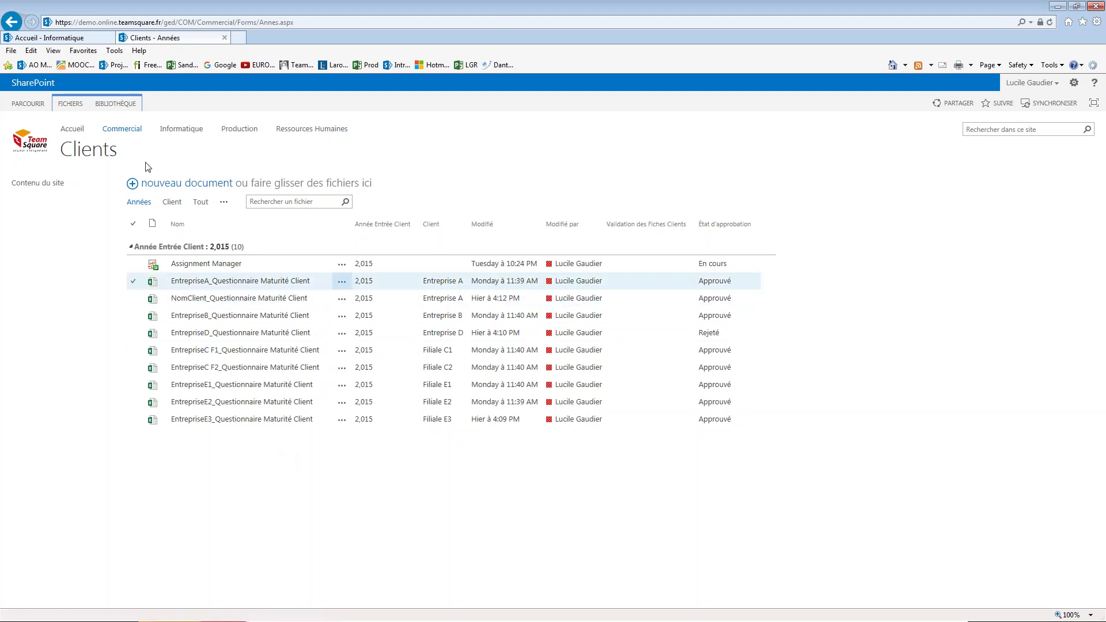
pyautogui.click(70, 105)
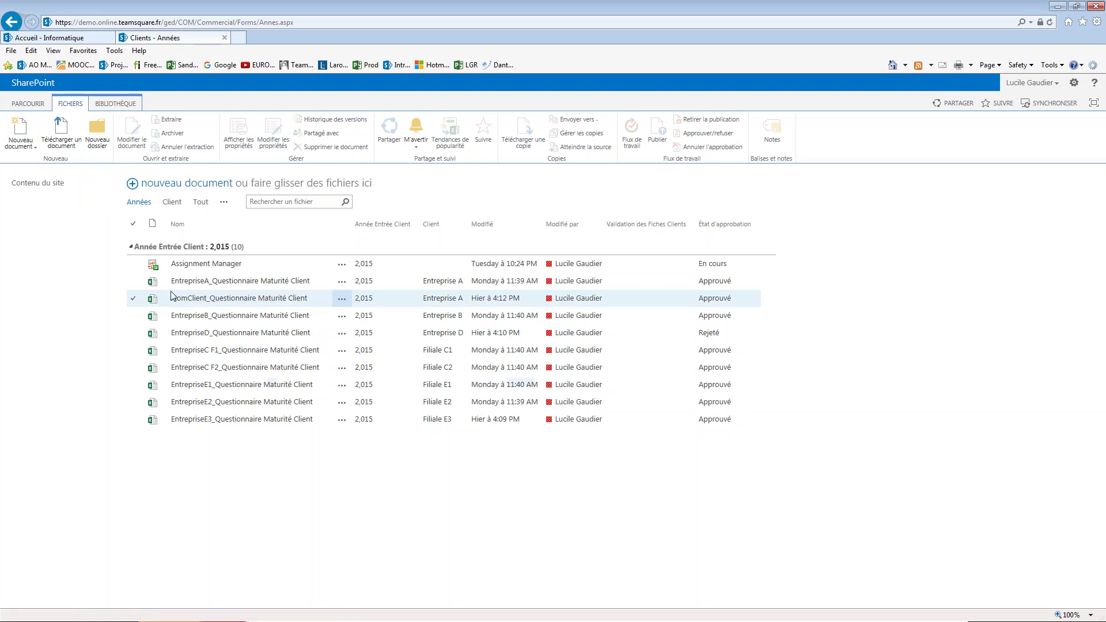
pyautogui.click(23, 147)
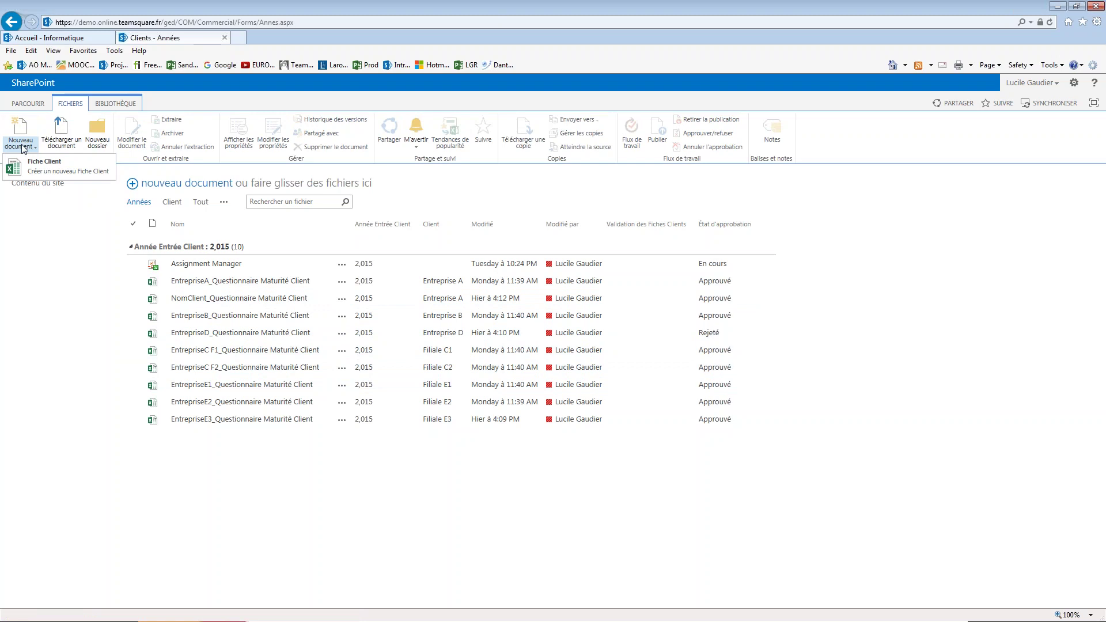
pyautogui.click(63, 171)
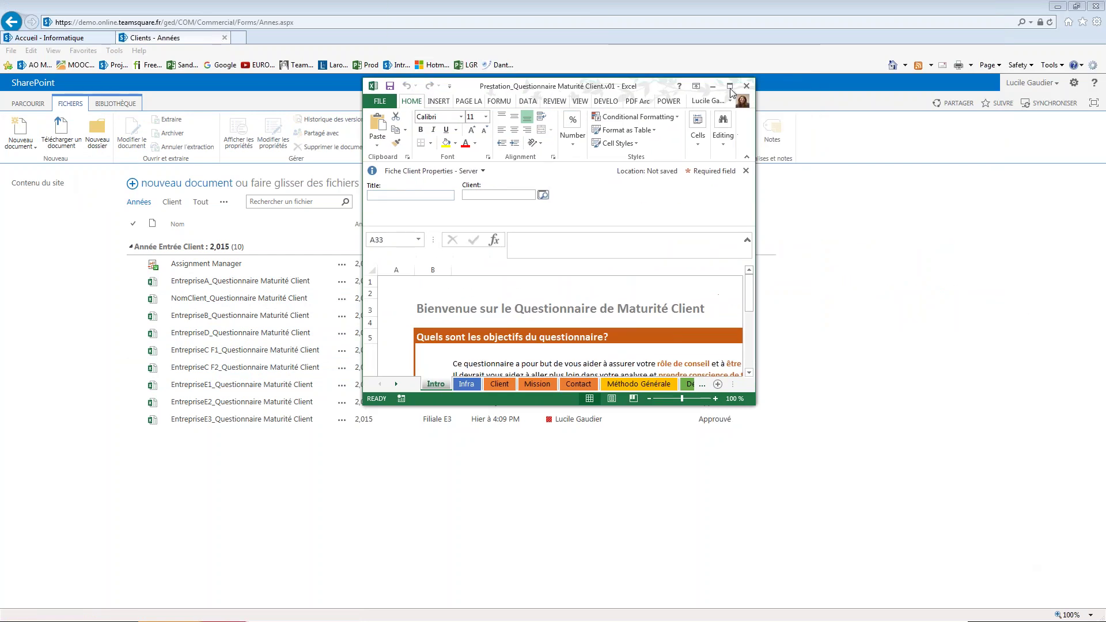
pyautogui.click(730, 87)
# Step: Show the Client sheet of the questionnaire and select the Nom de la Société cell C3
pyautogui.click(131, 604)
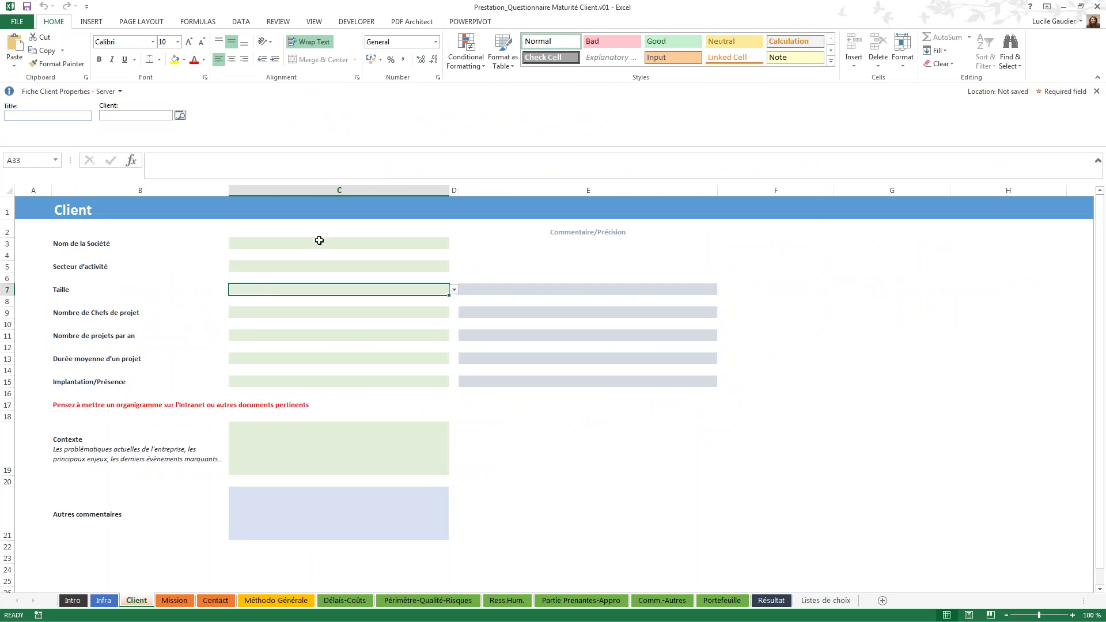
pyautogui.press('Up')
pyautogui.press('Up')
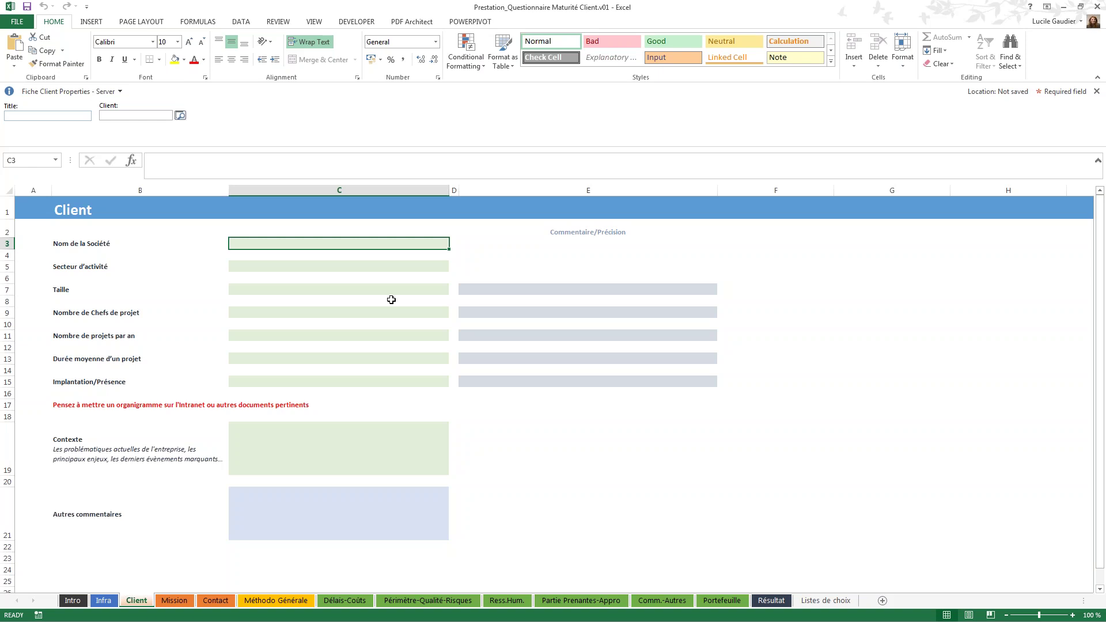
# Step: Try to save the questionnaire workbook as Demo.xlsx in the Commercial site's Clients library
pyautogui.click(23, 25)
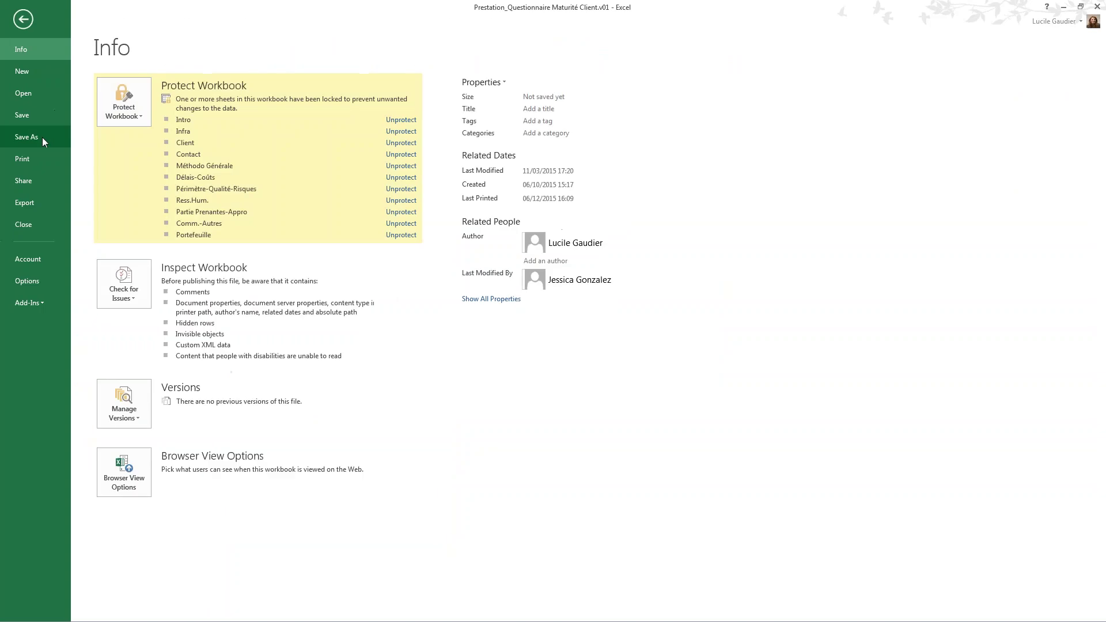
pyautogui.click(36, 136)
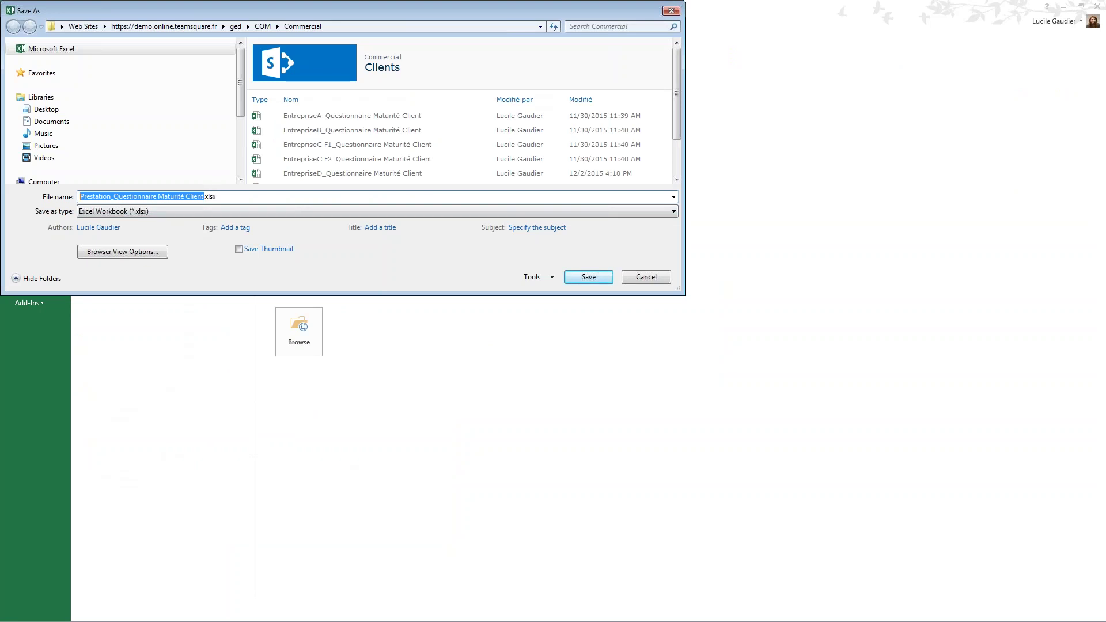
pyautogui.write('Demo')
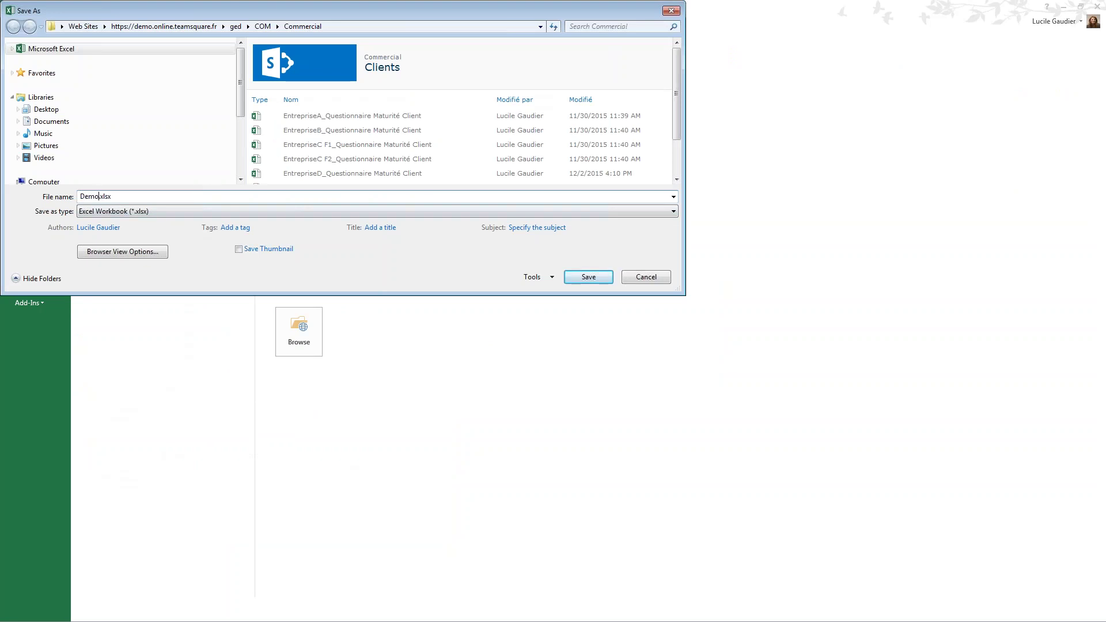
pyautogui.click(591, 276)
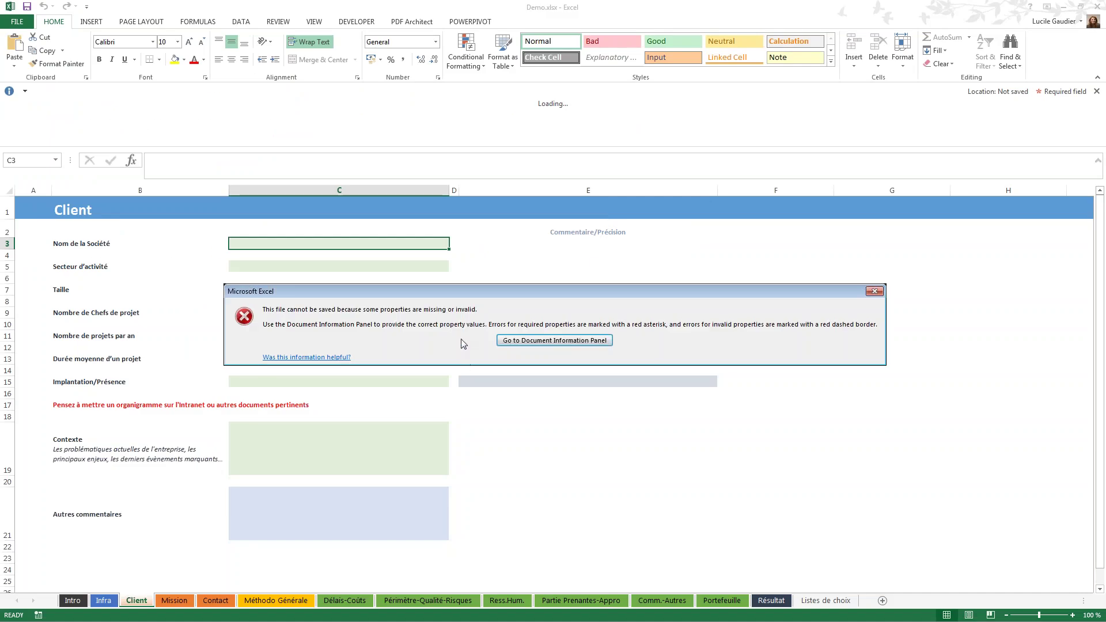
# Step: Set the required Client property to Entreprise A, retry the save to SharePoint and go back to the Clients library
pyautogui.click(583, 340)
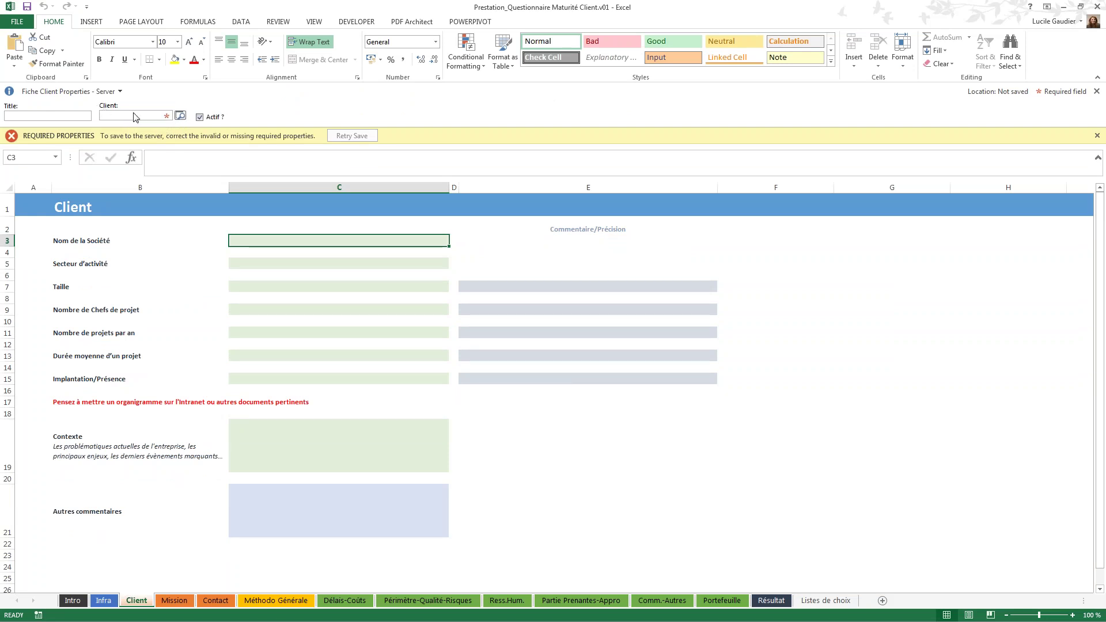
pyautogui.click(180, 116)
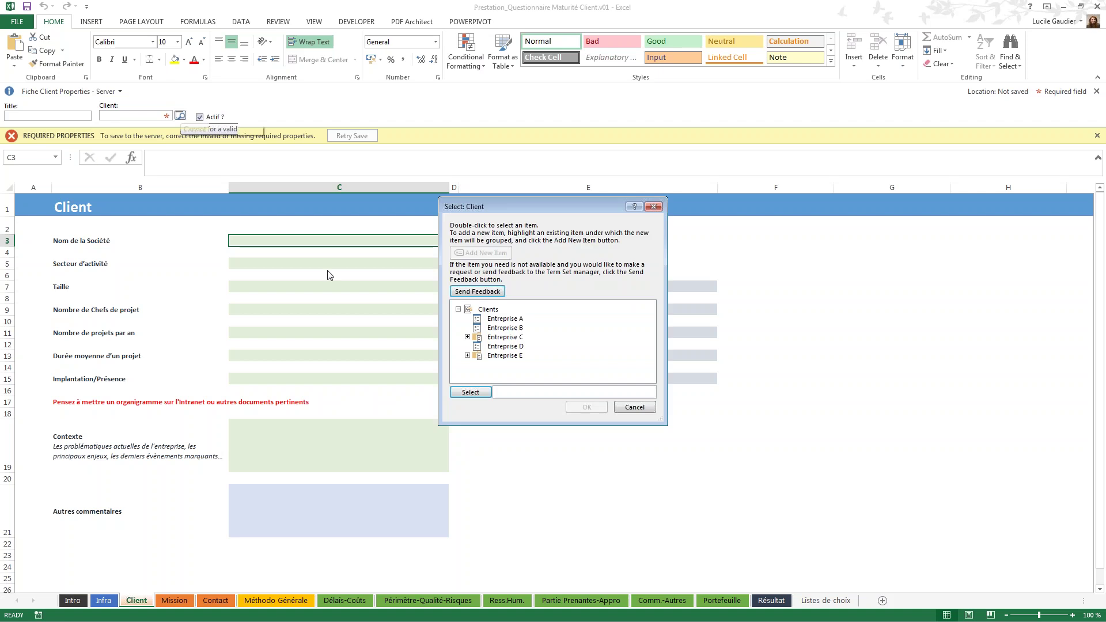
pyautogui.click(504, 321)
pyautogui.doubleClick(504, 321)
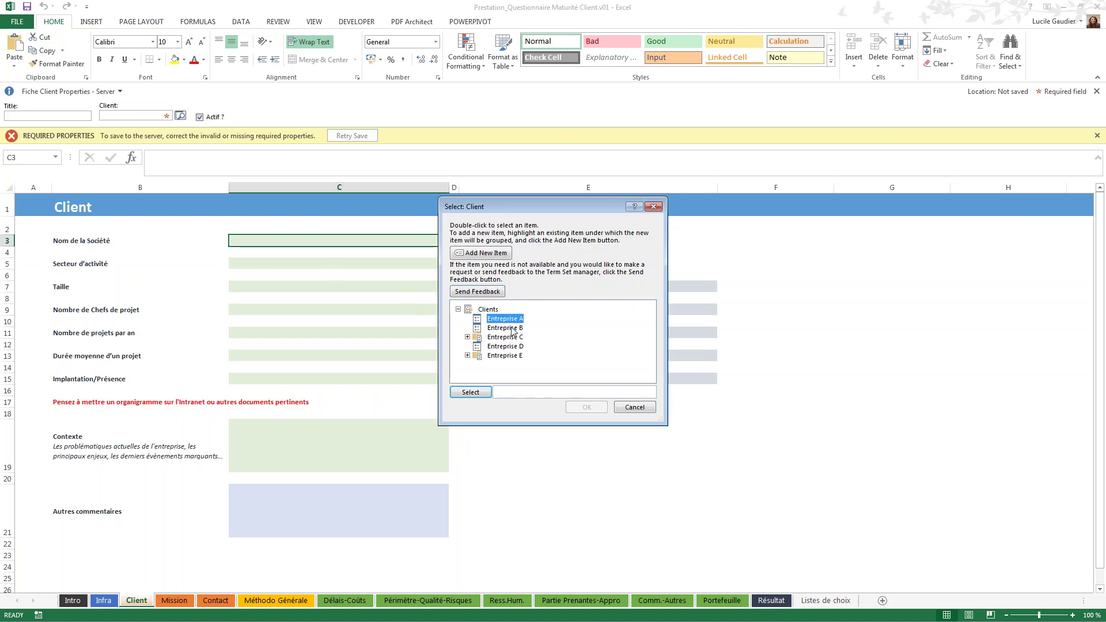
pyautogui.click(585, 407)
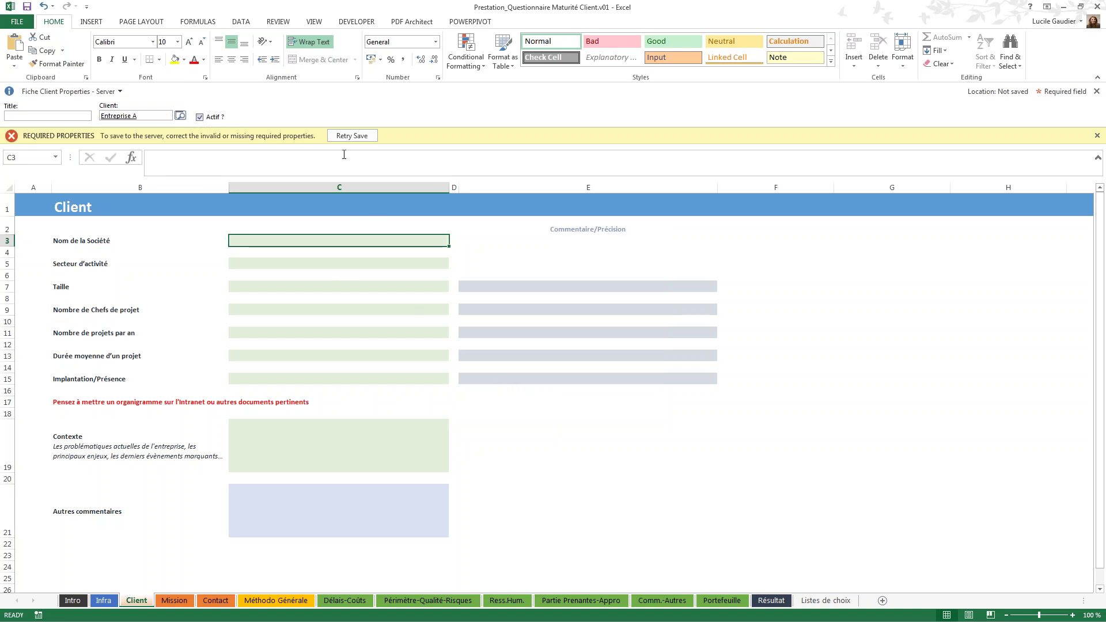
pyautogui.click(348, 136)
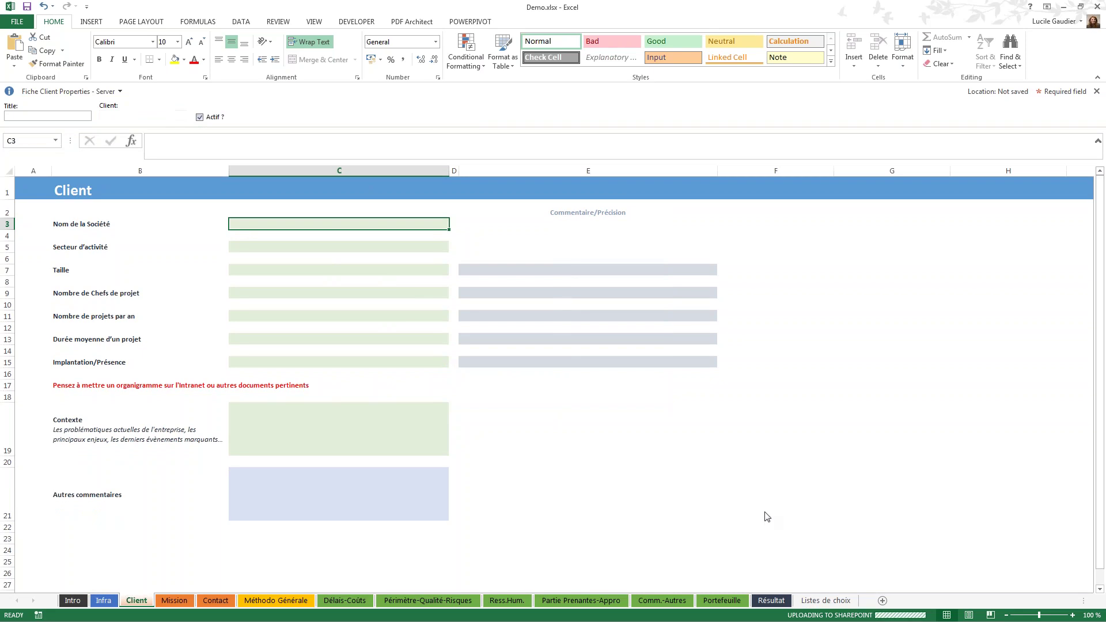
pyautogui.click(590, 266)
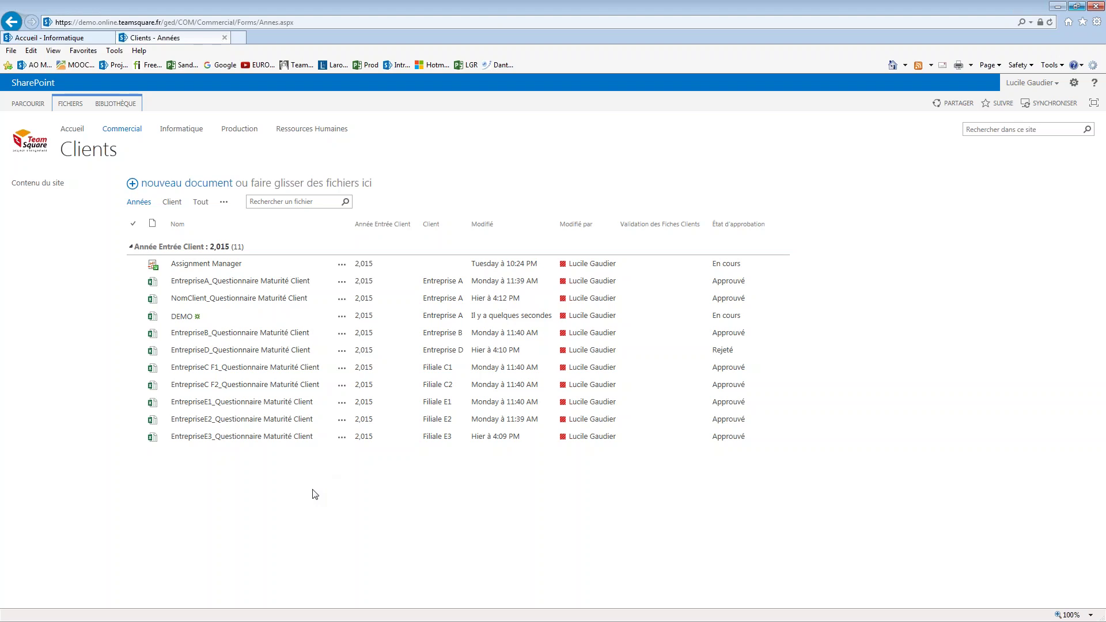
# Step: Look inside Projet E's 0. Pilotage folder on the Informatique site and return to the project's folder list
pyautogui.click(75, 38)
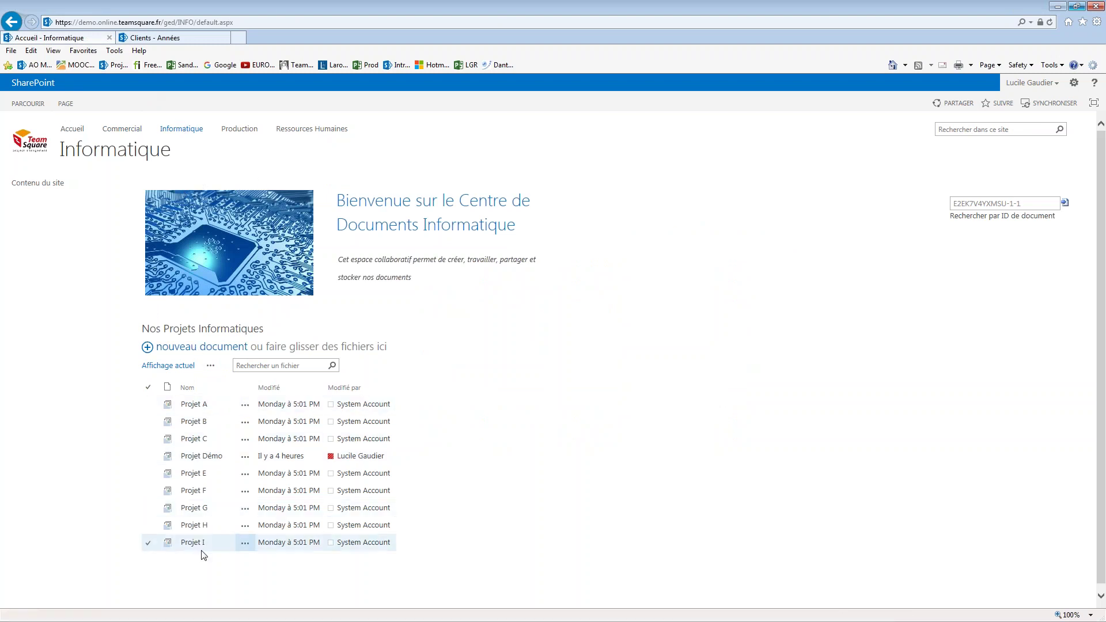
pyautogui.click(194, 473)
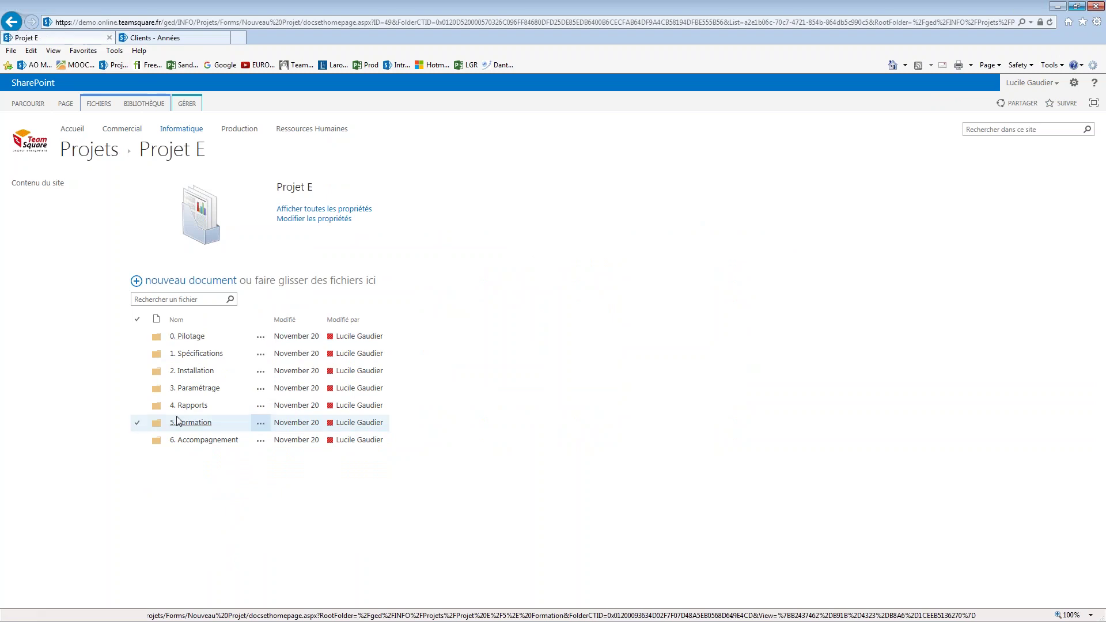
pyautogui.click(180, 337)
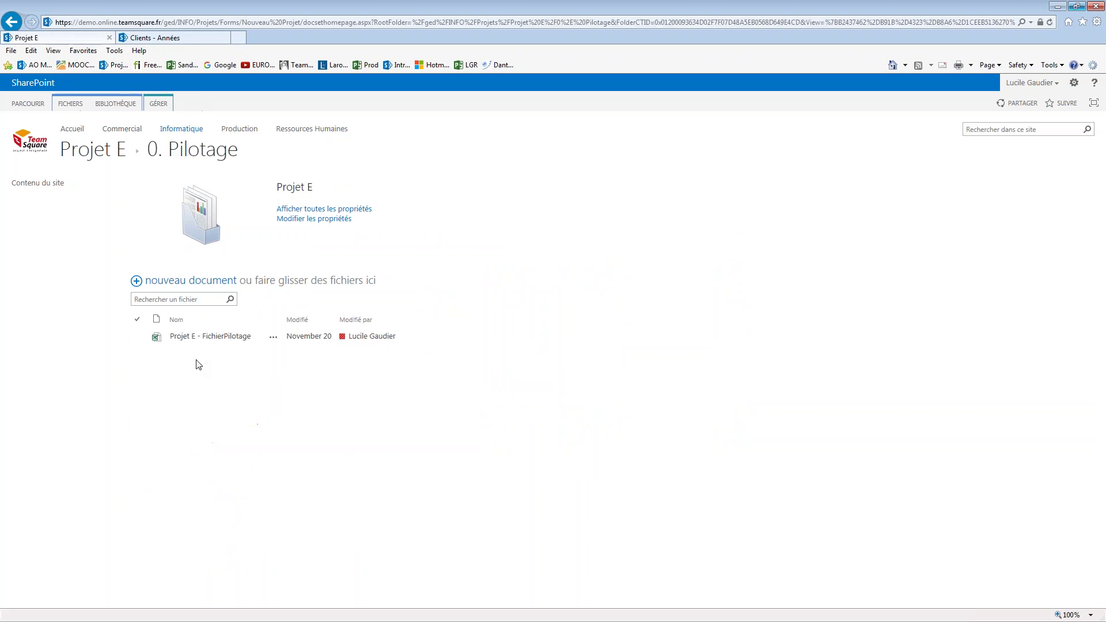
pyautogui.click(72, 107)
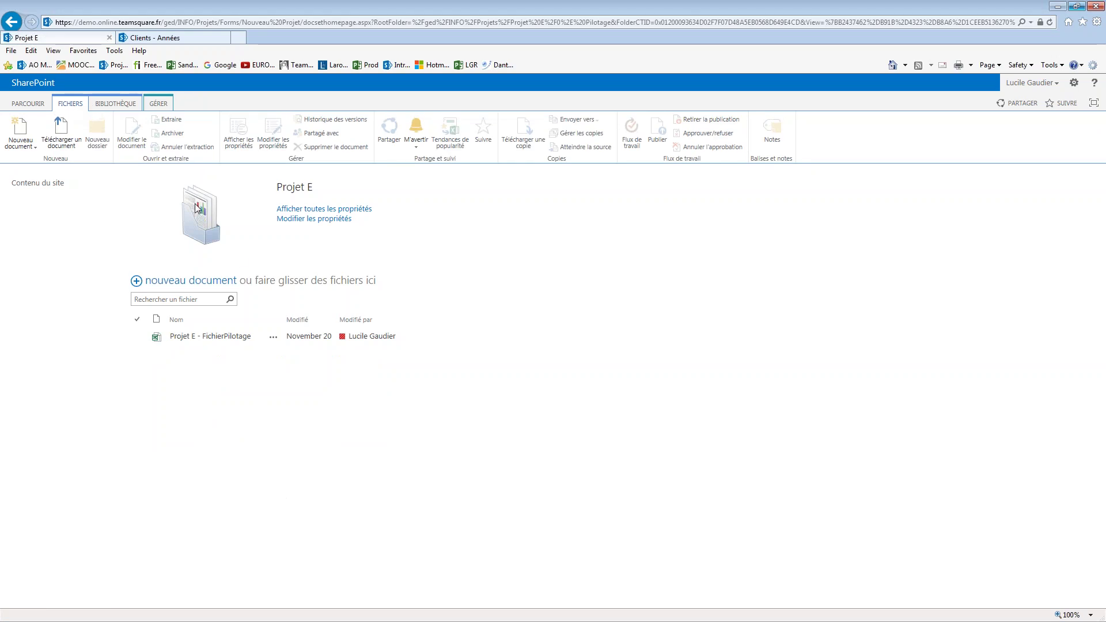
pyautogui.click(123, 105)
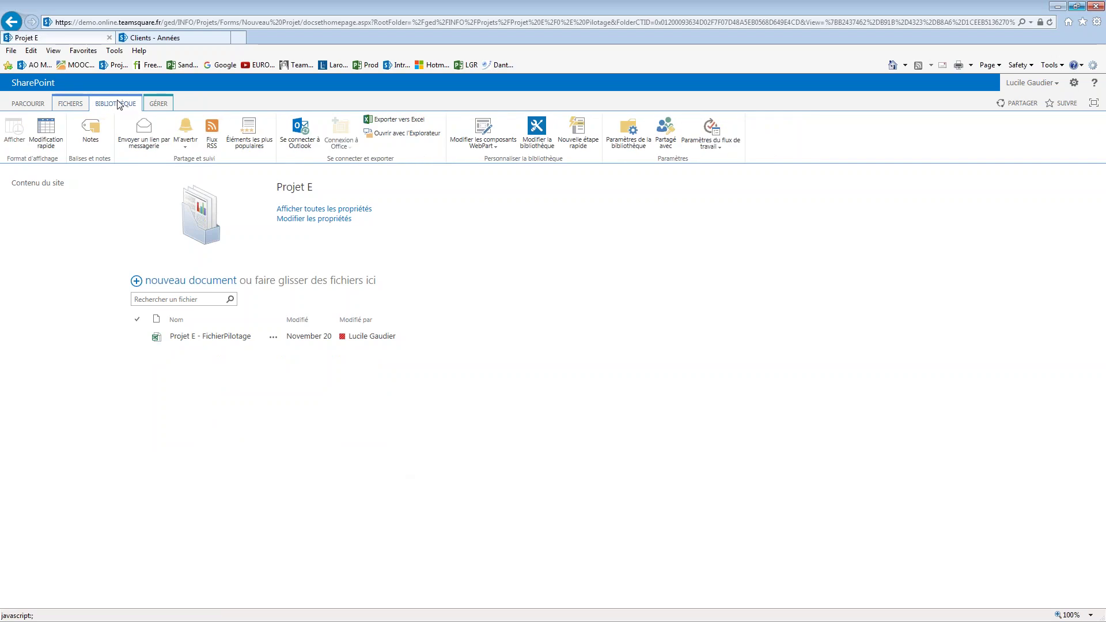
pyautogui.click(26, 104)
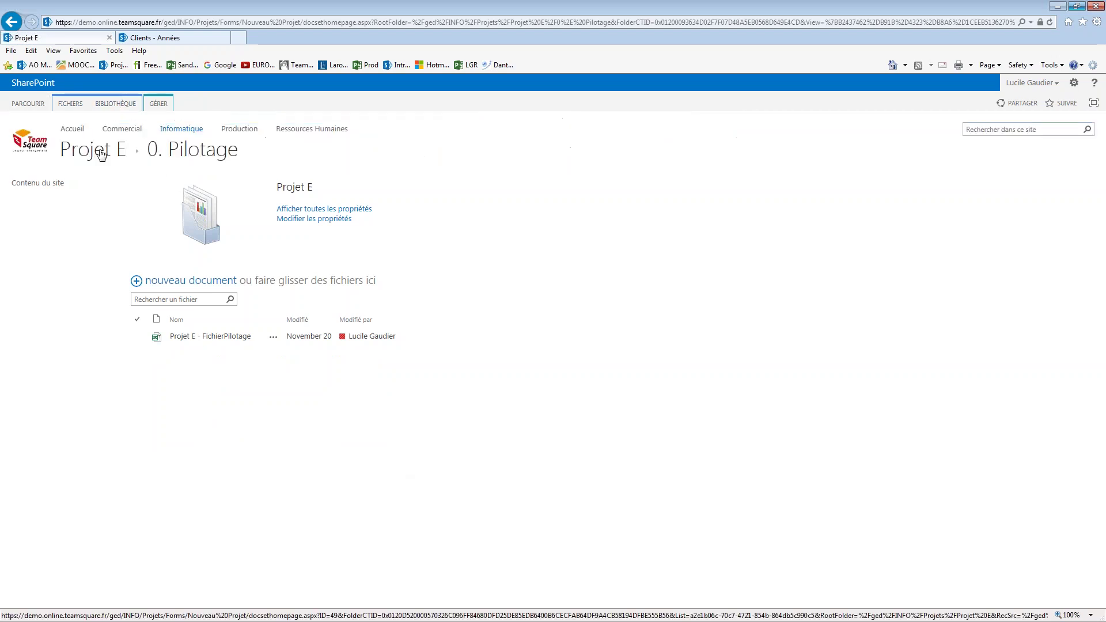
pyautogui.click(103, 155)
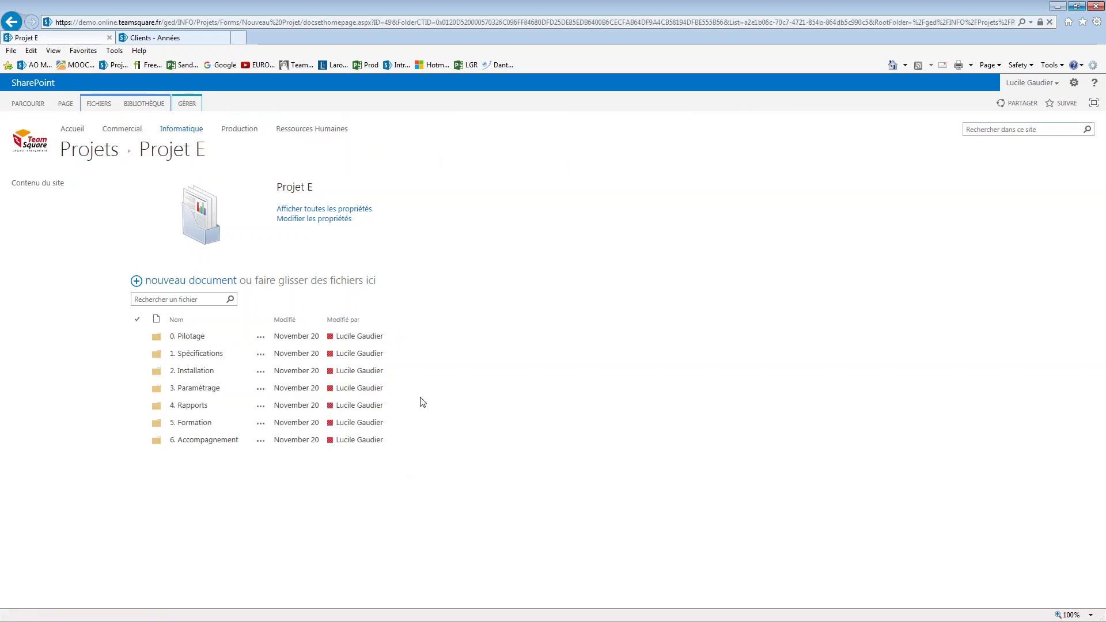
# Step: Create a Nouveau Projet document set named Projet Demo Sharepoint on the Informatique site
pyautogui.click(181, 128)
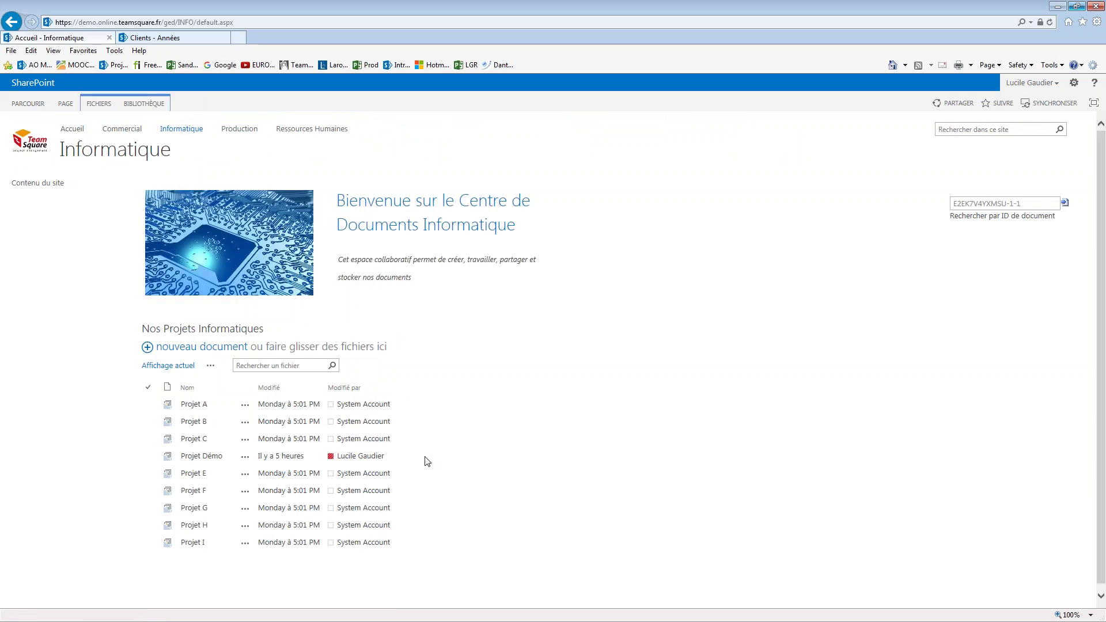
pyautogui.click(102, 105)
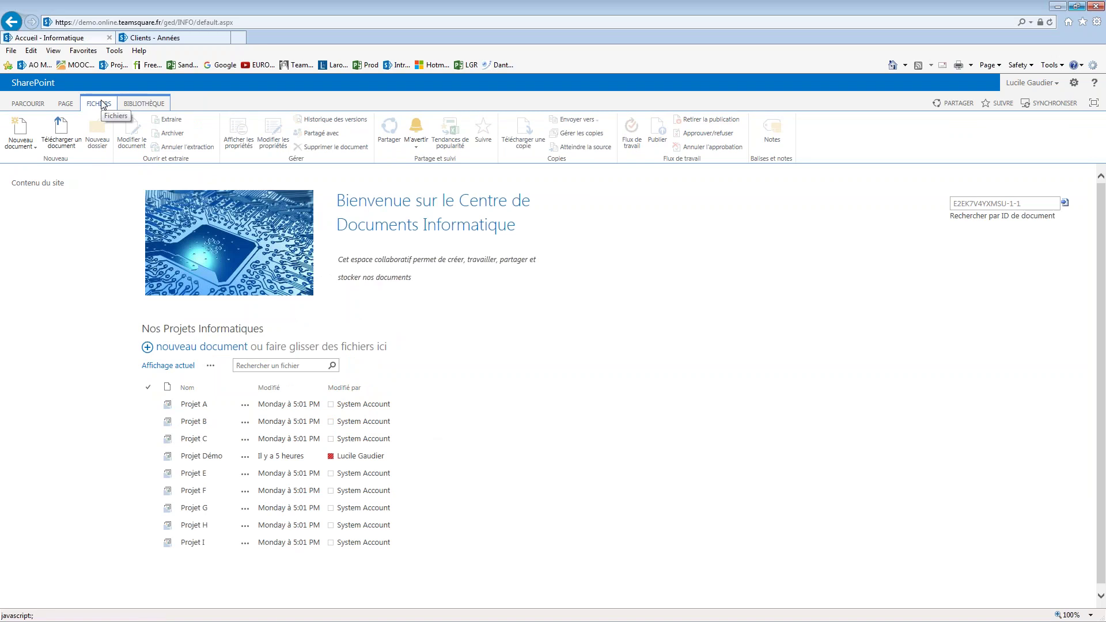
pyautogui.click(35, 149)
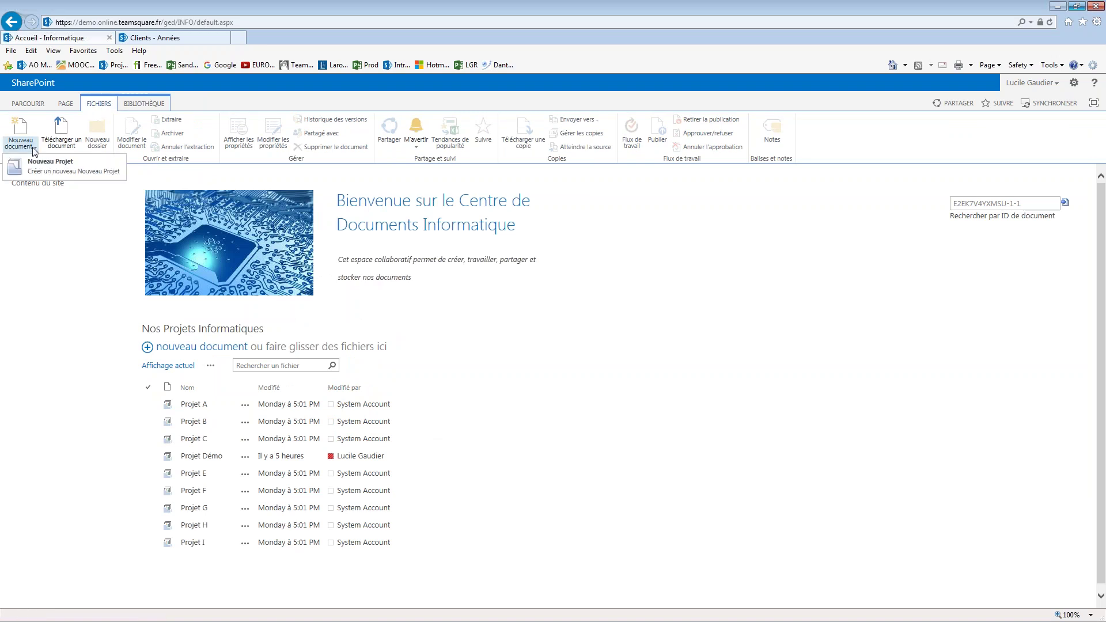
pyautogui.click(50, 164)
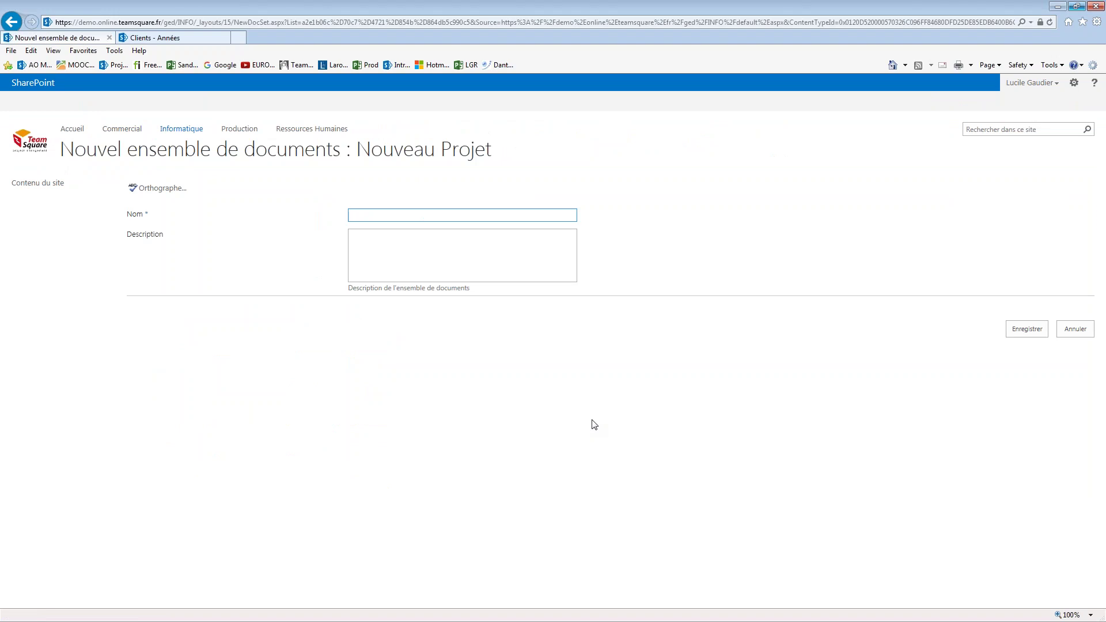
pyautogui.write('Projet Demo Sharepoint')
pyautogui.click(1031, 331)
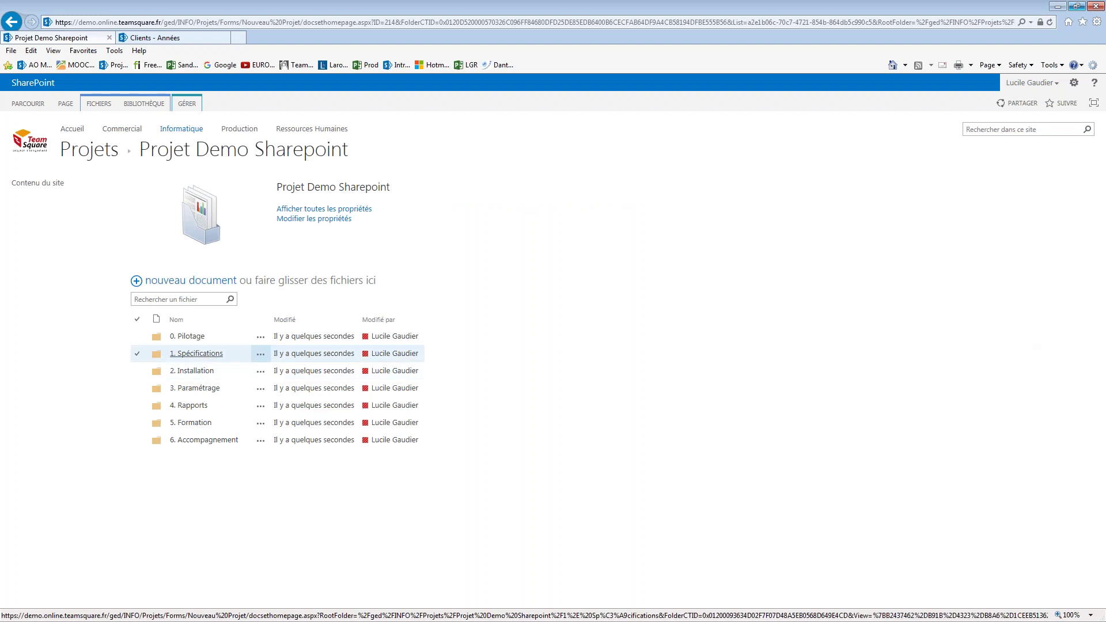
# Step: Look at the document in the new project's 1. Spécifications folder and return to the project's folder list
pyautogui.click(211, 353)
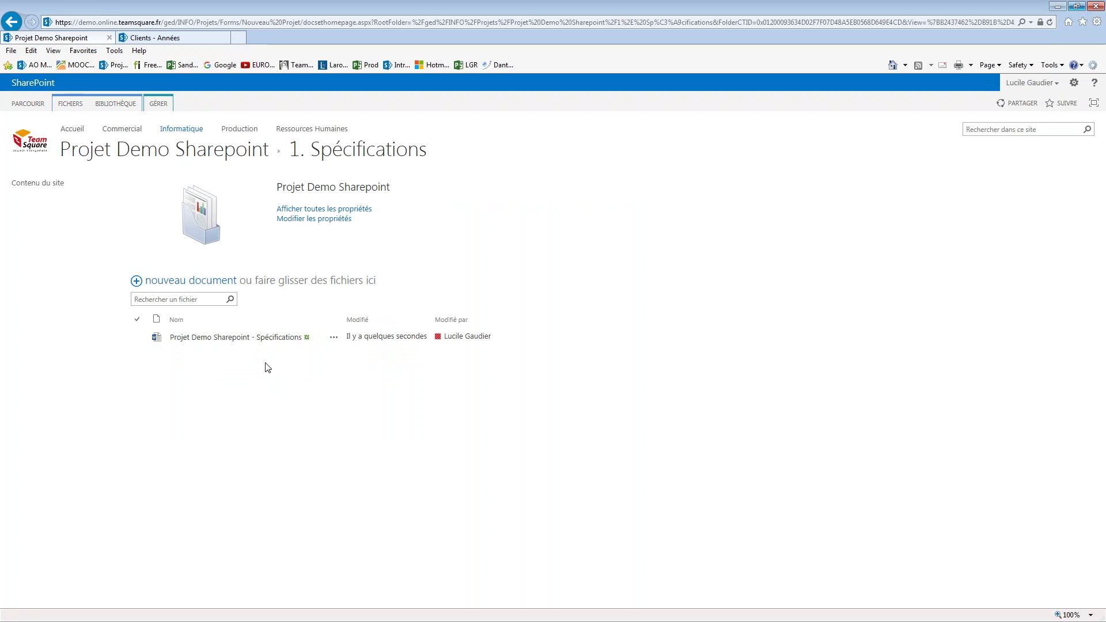
pyautogui.click(230, 337)
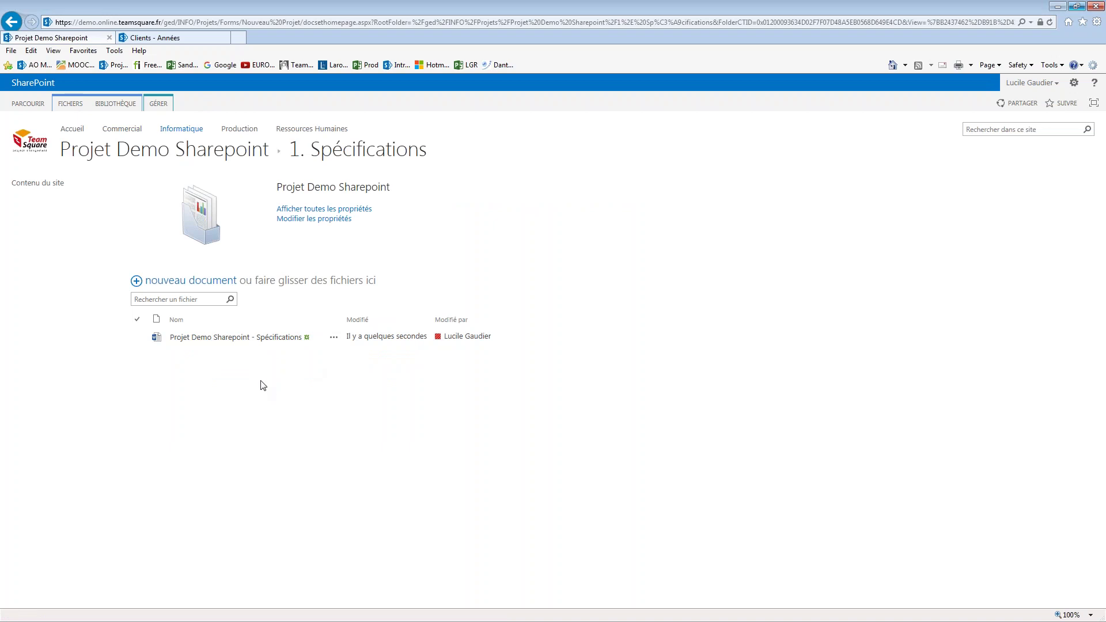
pyautogui.click(148, 154)
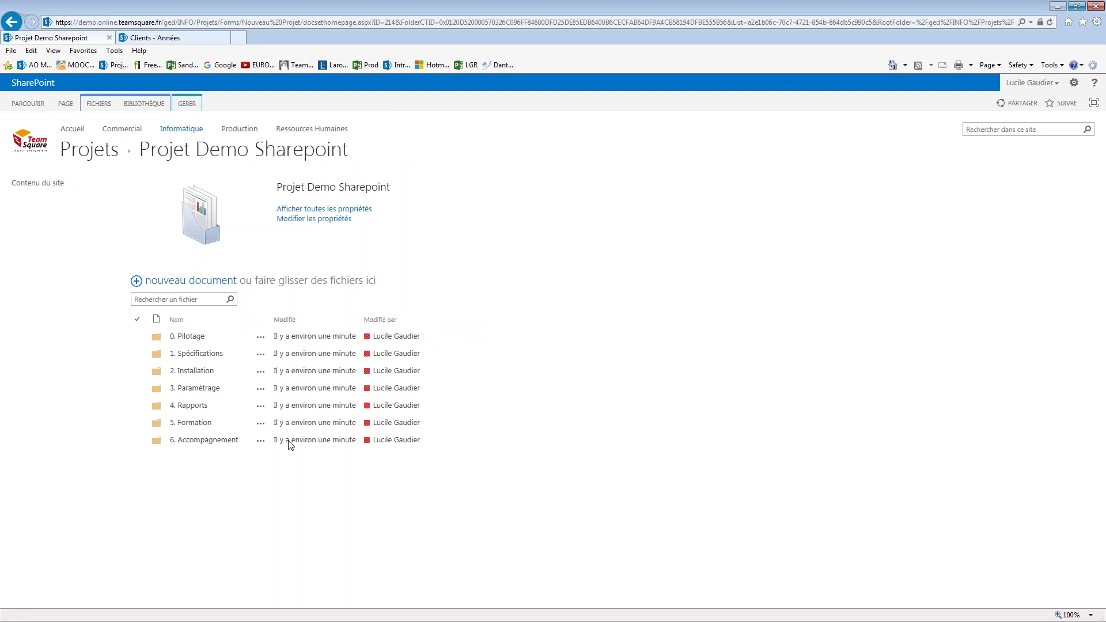
pyautogui.click(310, 447)
# Step: Create another new document from the template in the Commercial site's Clients library
pyautogui.click(157, 39)
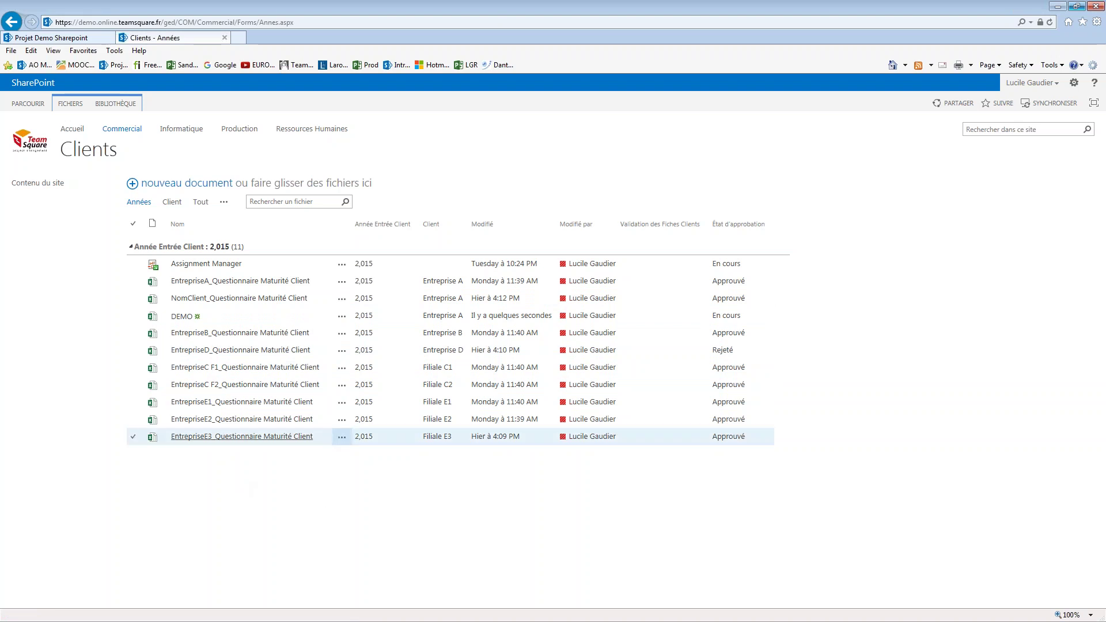
pyautogui.click(76, 107)
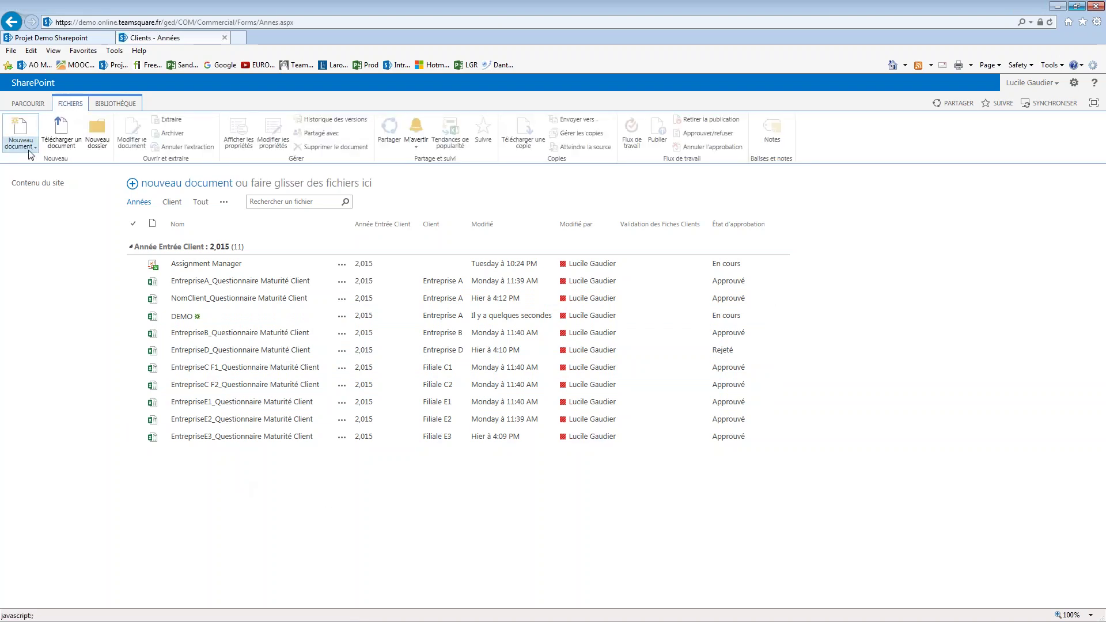
pyautogui.click(26, 138)
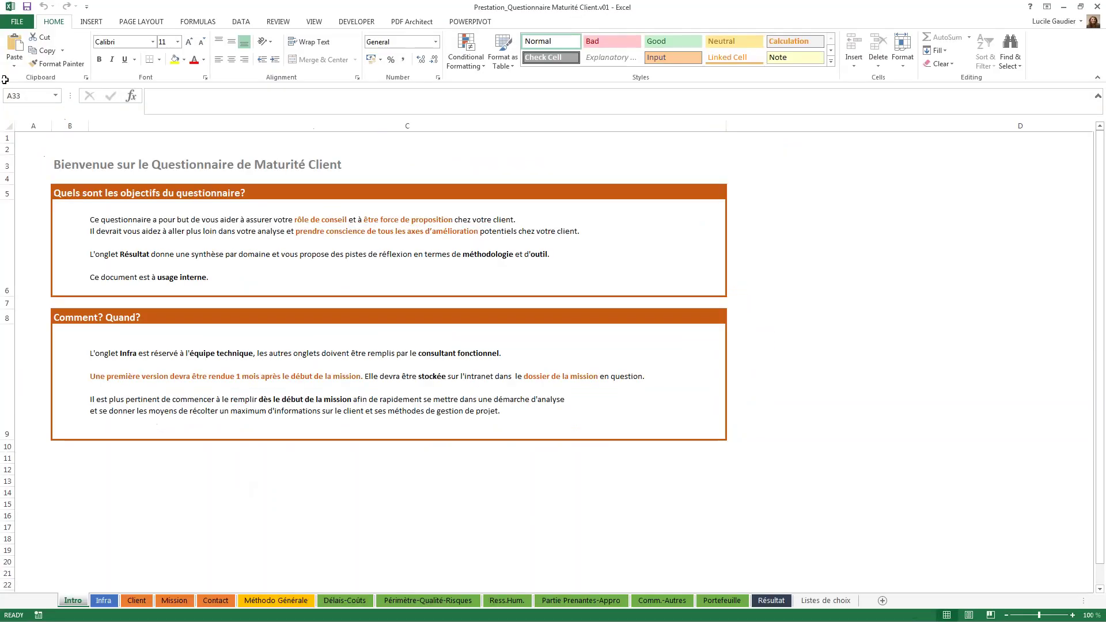
# Step: Try to save the new questionnaire as ClientA.xlsx in the Commercial site's Clients library
pyautogui.click(12, 23)
pyautogui.click(40, 136)
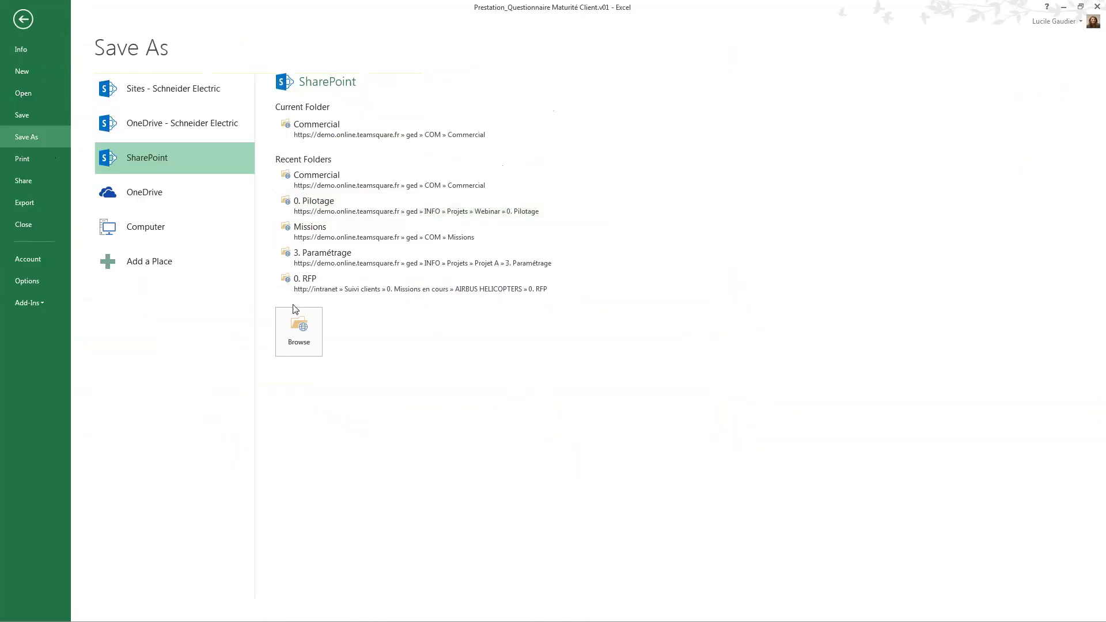
pyautogui.click(329, 139)
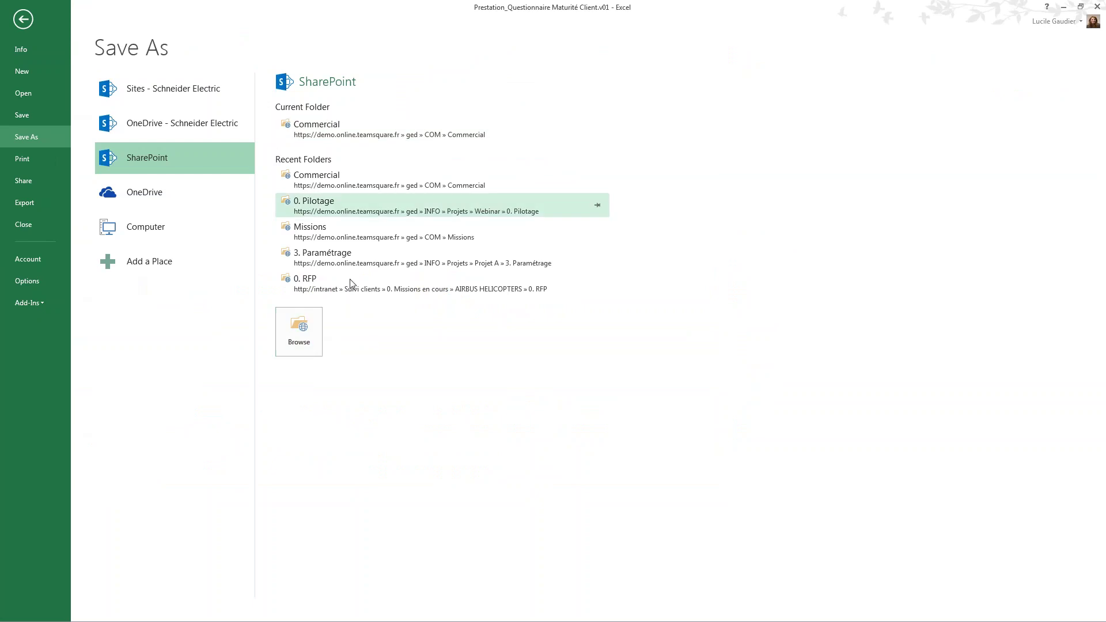
pyautogui.click(202, 196)
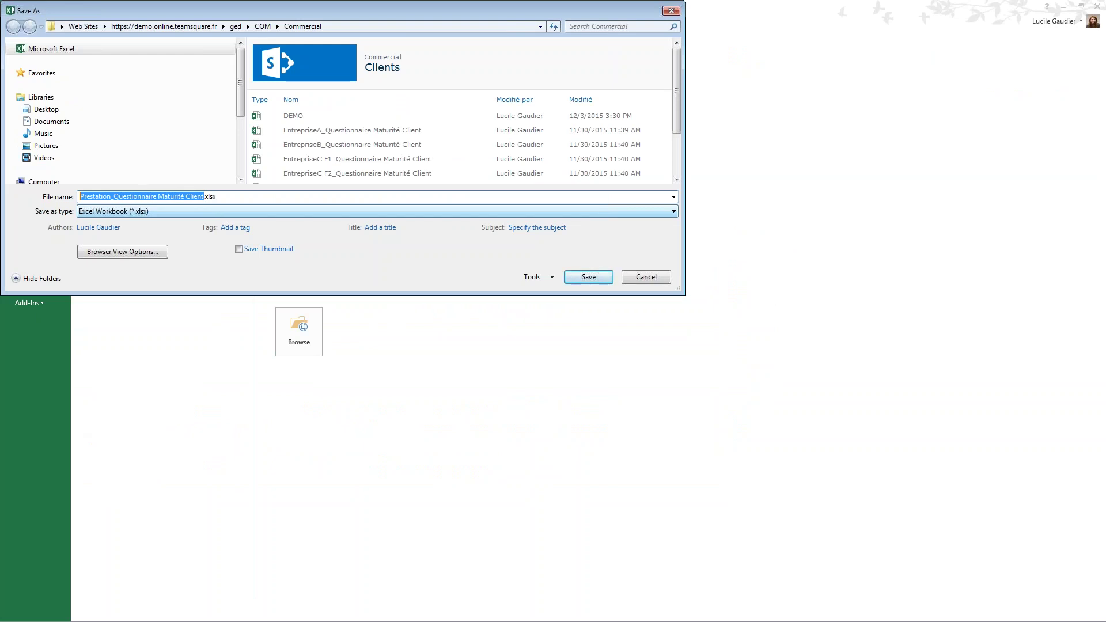
pyautogui.write('ClientA')
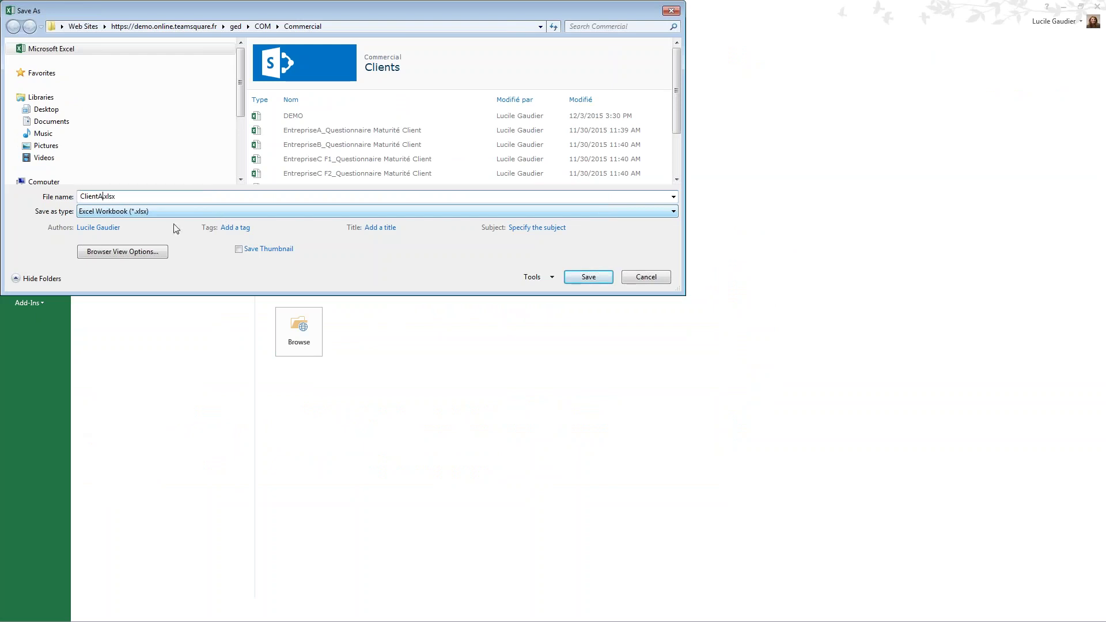
pyautogui.click(586, 277)
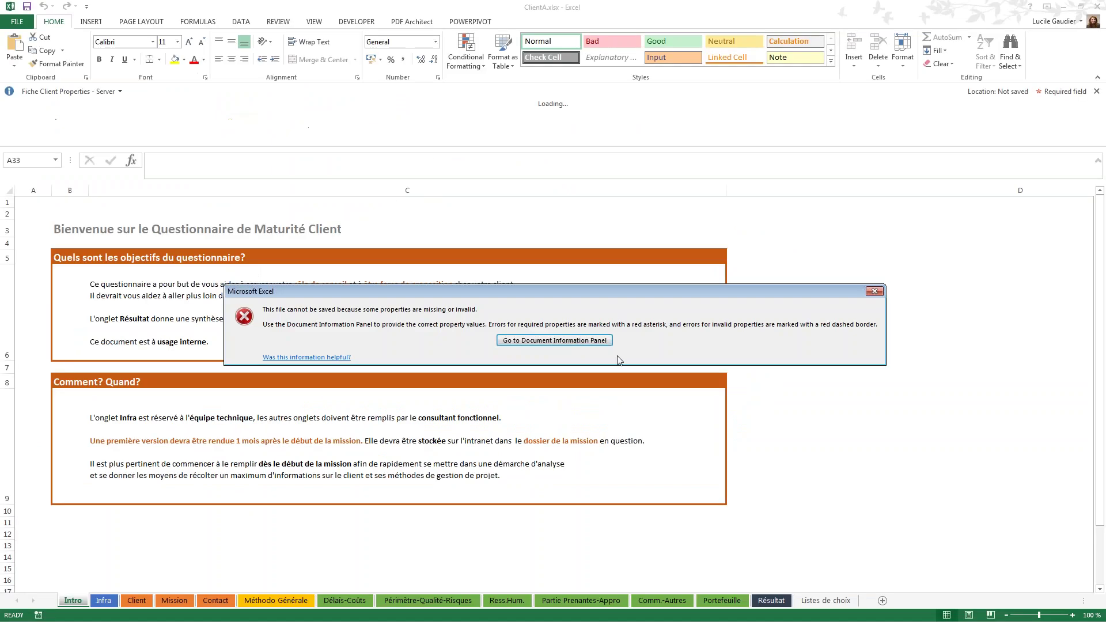
# Step: Set the required Client property to Entreprise A, retry saving the questionnaire to the library, and close the workbook
pyautogui.click(542, 345)
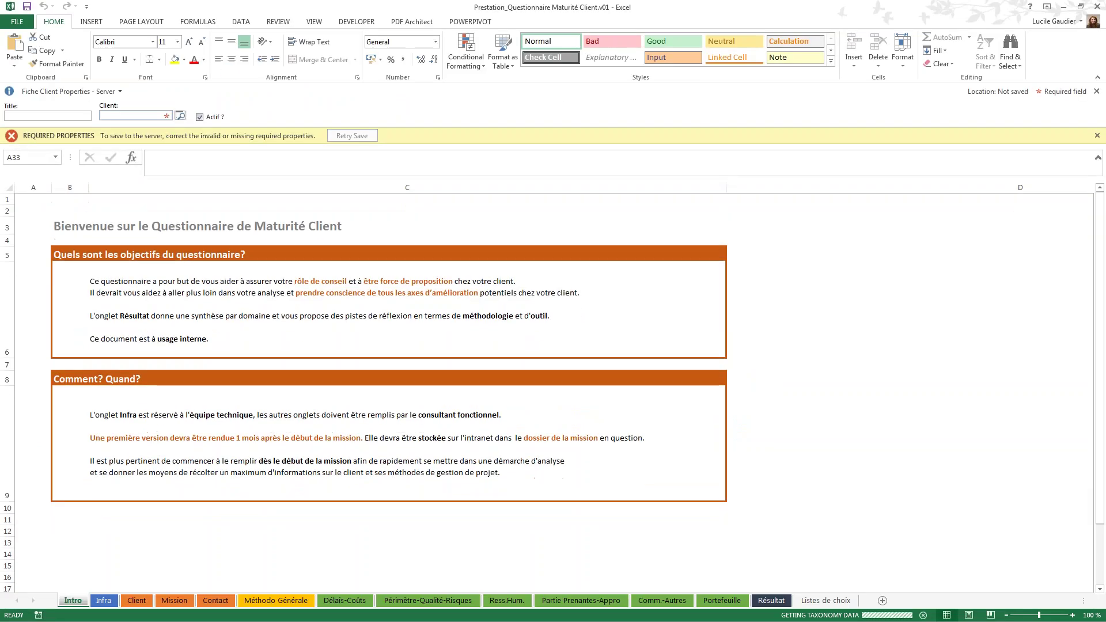
pyautogui.click(180, 115)
pyautogui.click(505, 318)
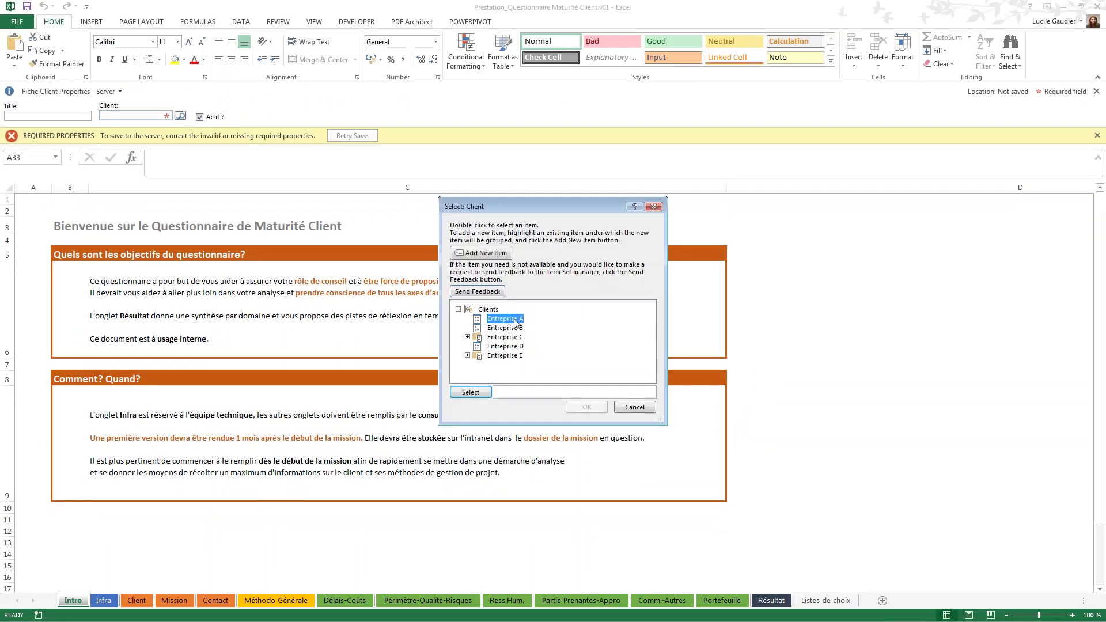
pyautogui.click(470, 392)
pyautogui.click(576, 410)
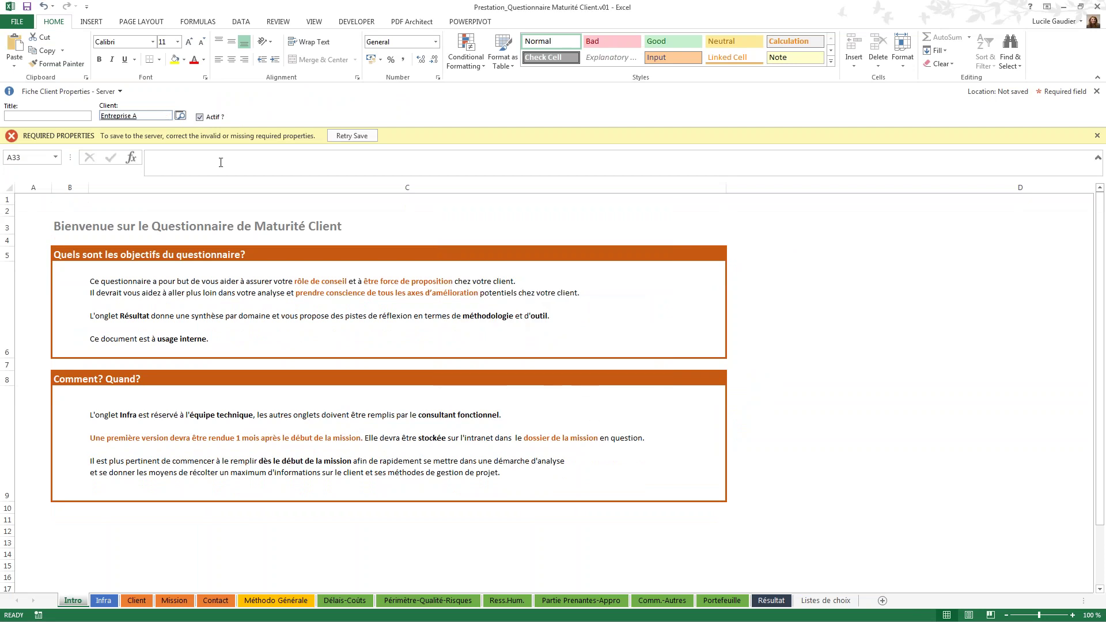
pyautogui.click(345, 136)
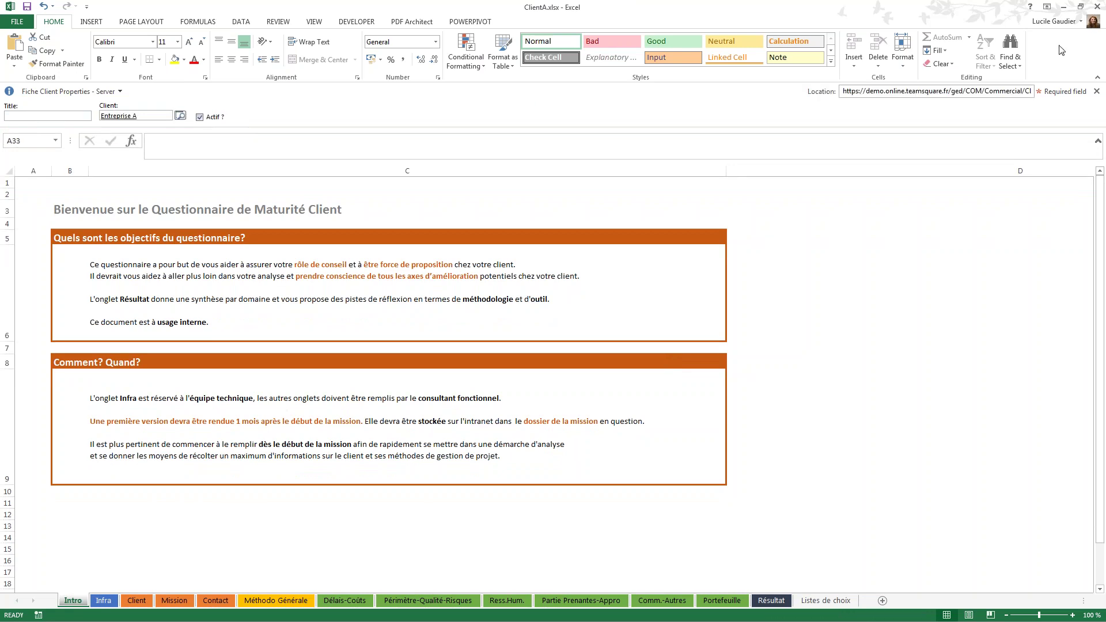
pyautogui.click(1097, 7)
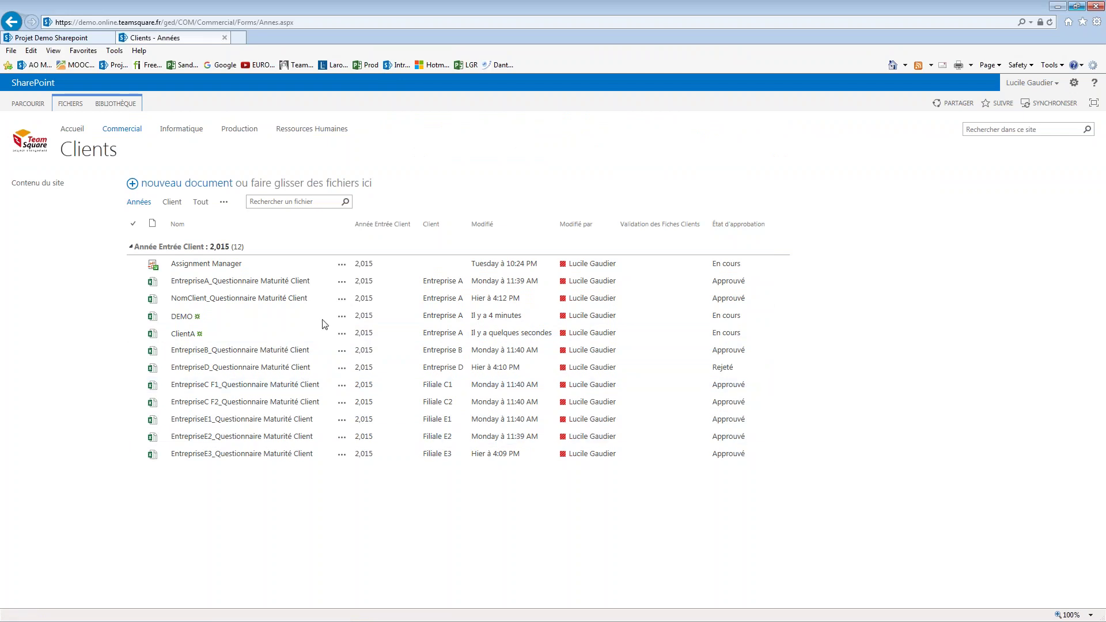
# Step: Set the approval status of the ClientA document in the Clients library to Approuvé
pyautogui.click(341, 334)
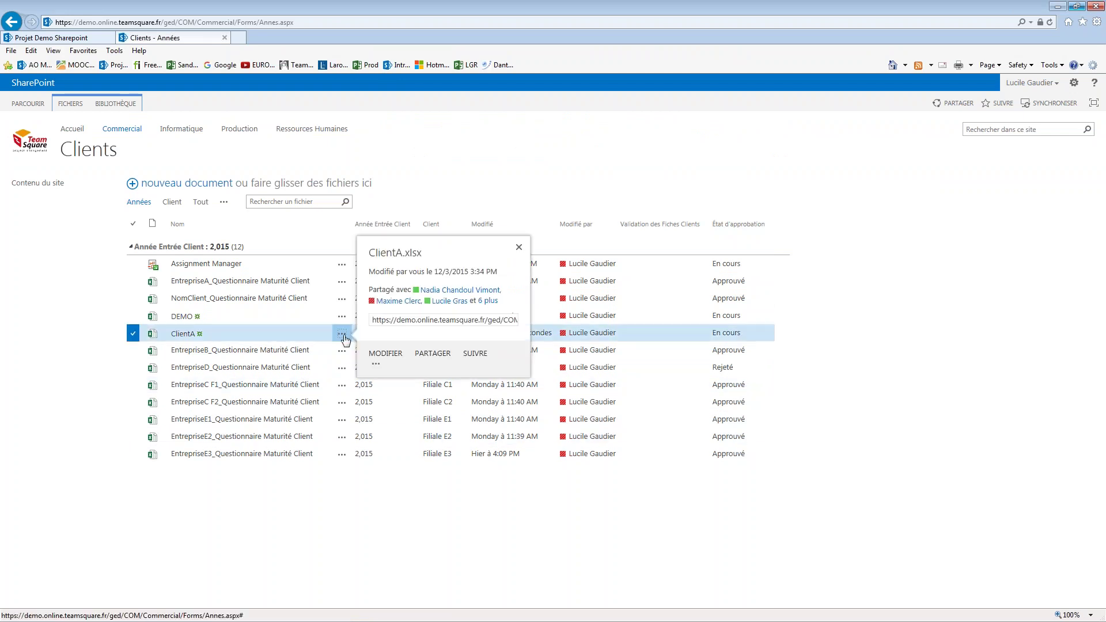
pyautogui.click(376, 366)
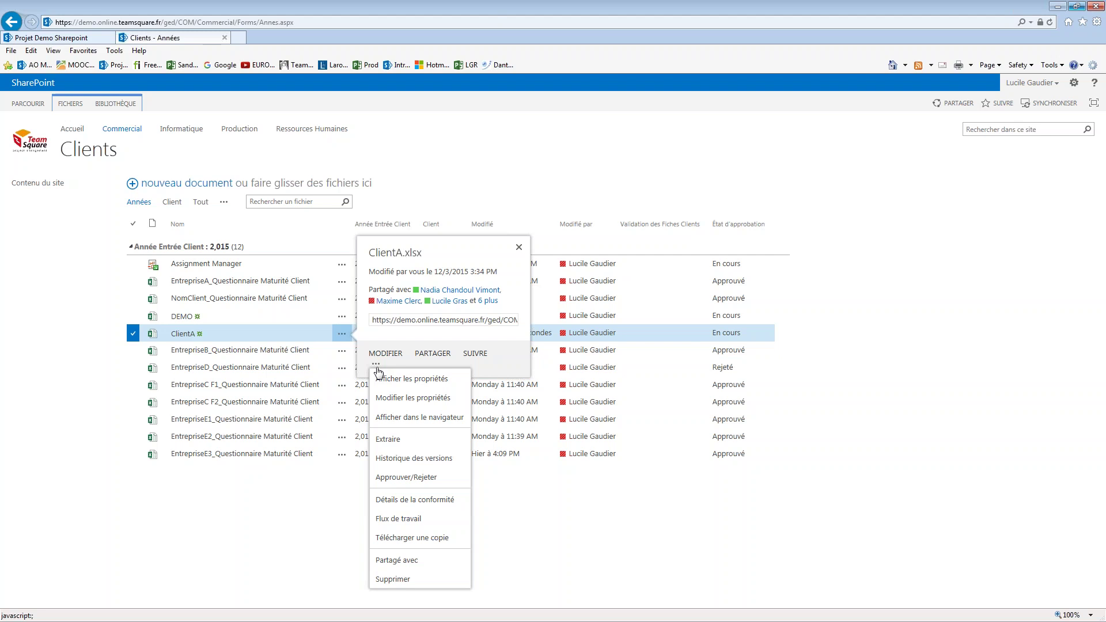
pyautogui.click(406, 477)
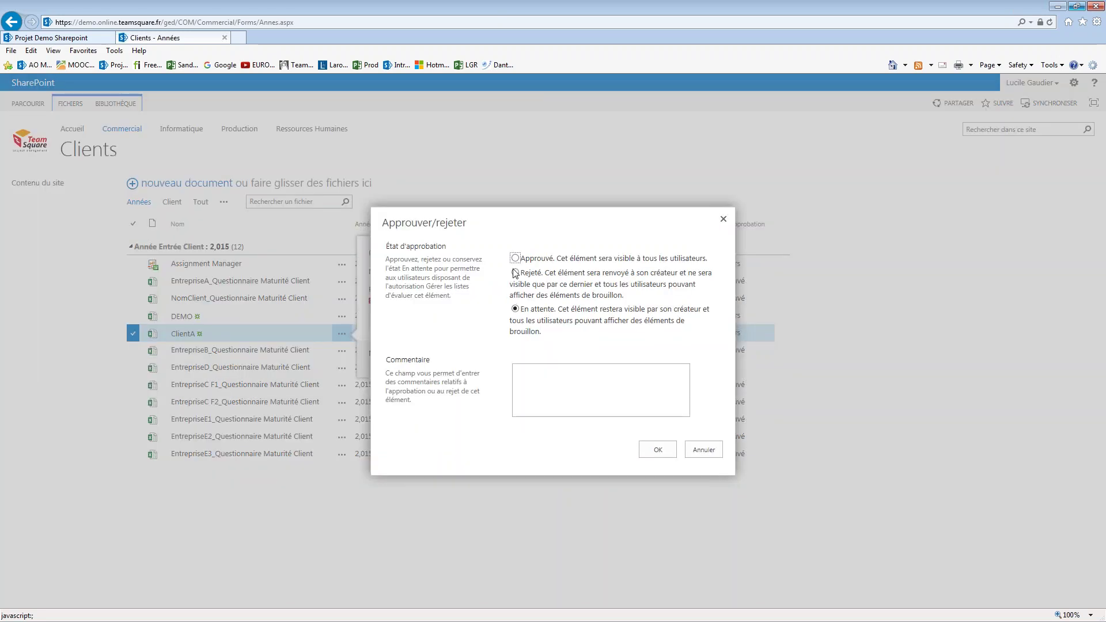
pyautogui.click(516, 259)
pyautogui.click(669, 453)
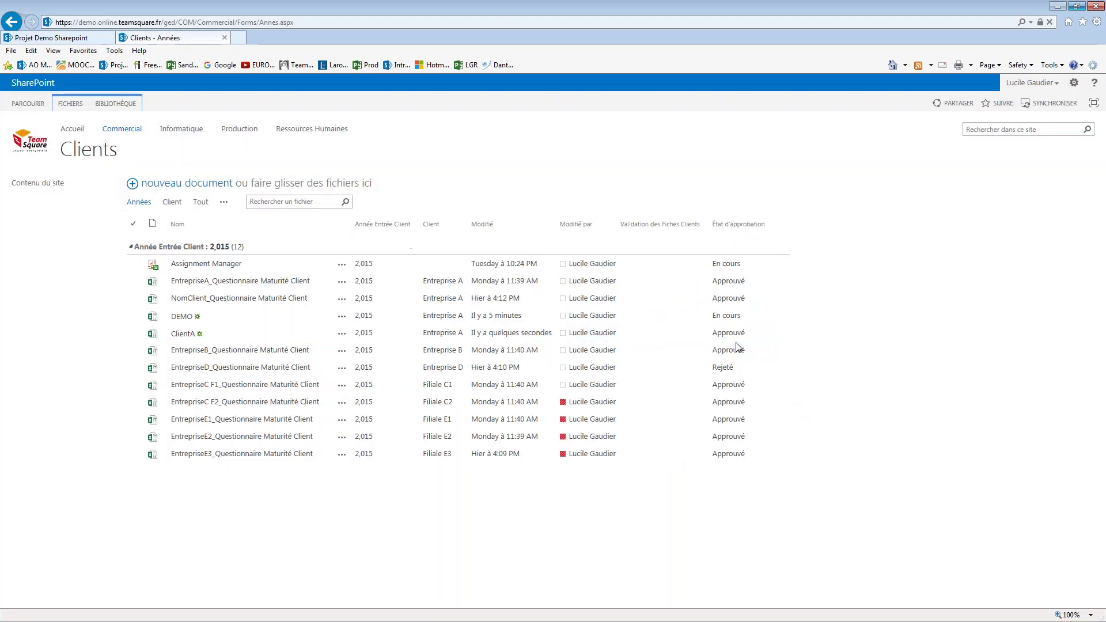